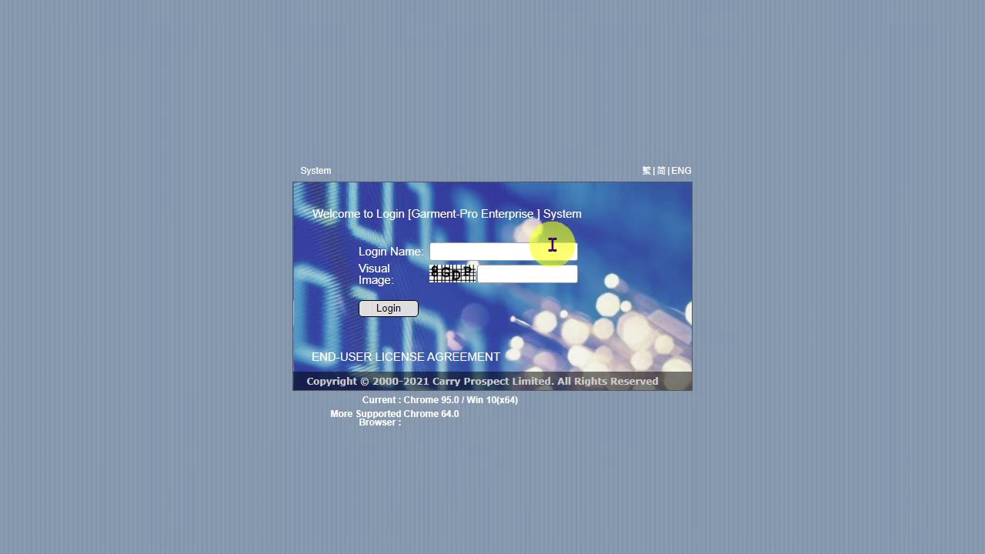
Log in with the username, image verification code and password to reach the 7 overdue tasks
{"action": "left_click", "coordinate": [553, 245]}
{"action": "type", "text": "stephen"}
{"action": "type", "text": "8"}
{"action": "type", "text": "G"}
{"action": "type", "text": "DP"}
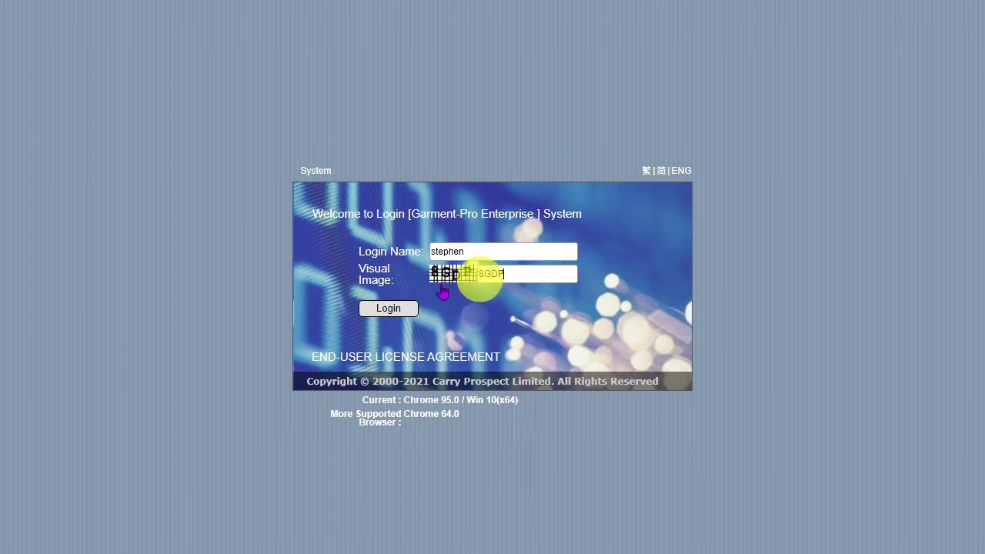
{"action": "left_click", "coordinate": [401, 308]}
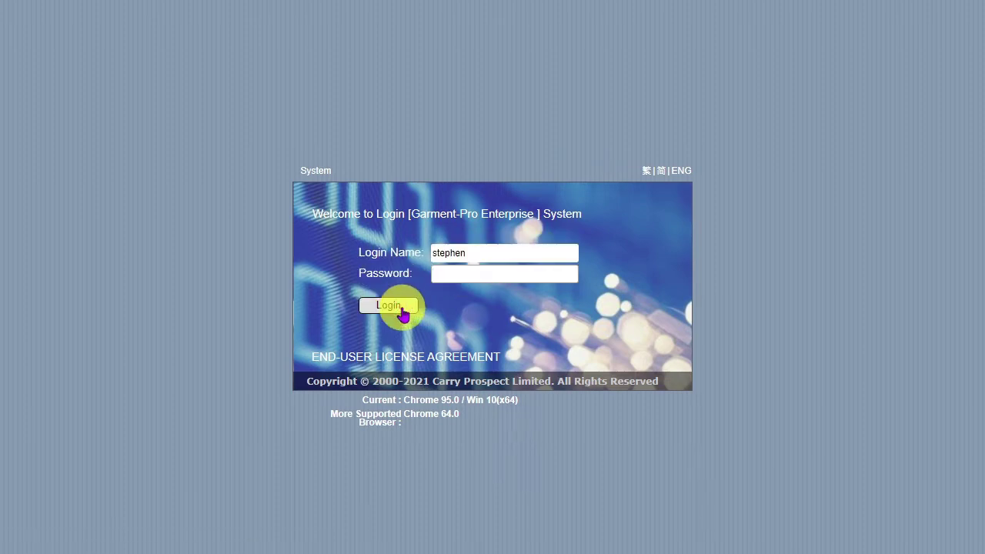
{"action": "type", "text": "******"}
{"action": "left_click", "coordinate": [401, 309]}
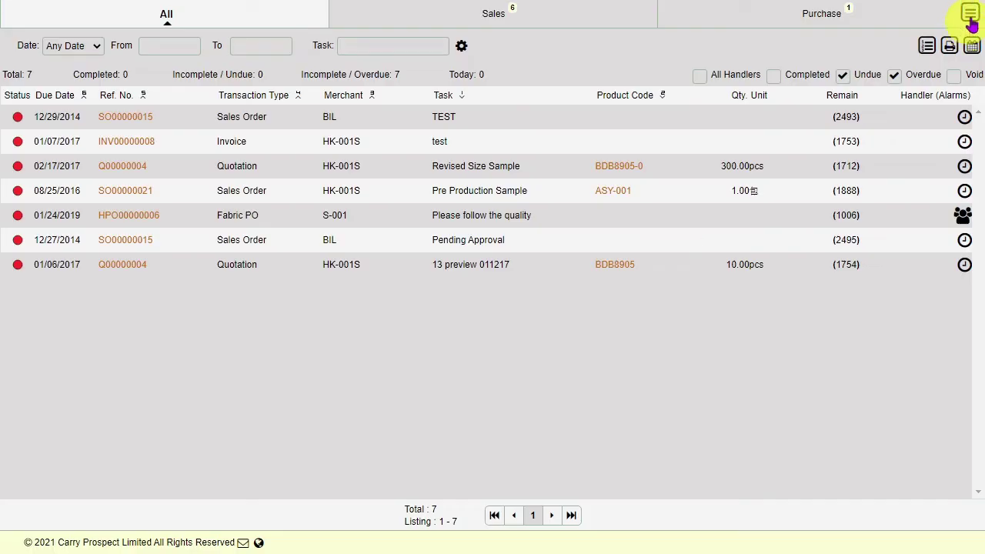
Open Report > Production > Production Material Status Report from the main menu
{"action": "left_click", "coordinate": [970, 16]}
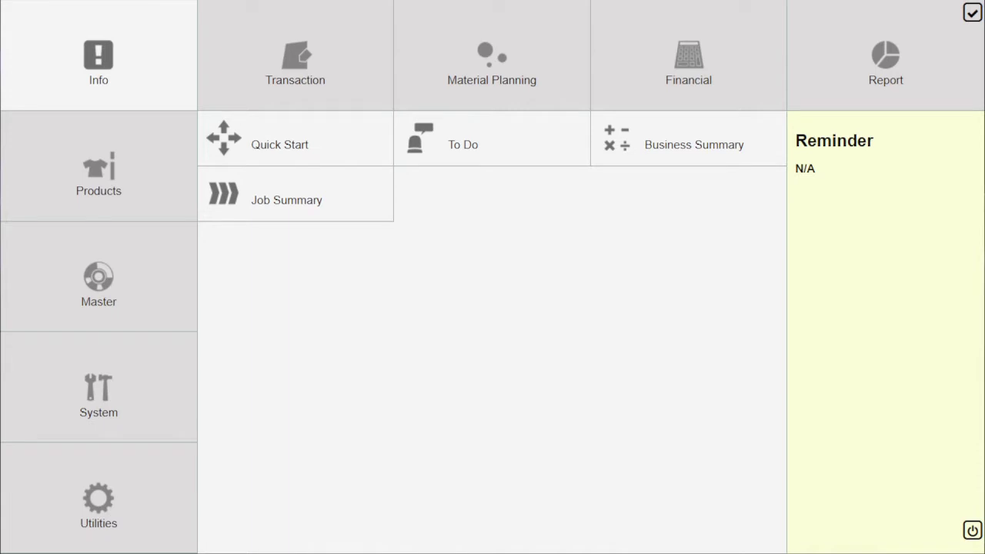
{"action": "left_click", "coordinate": [915, 49]}
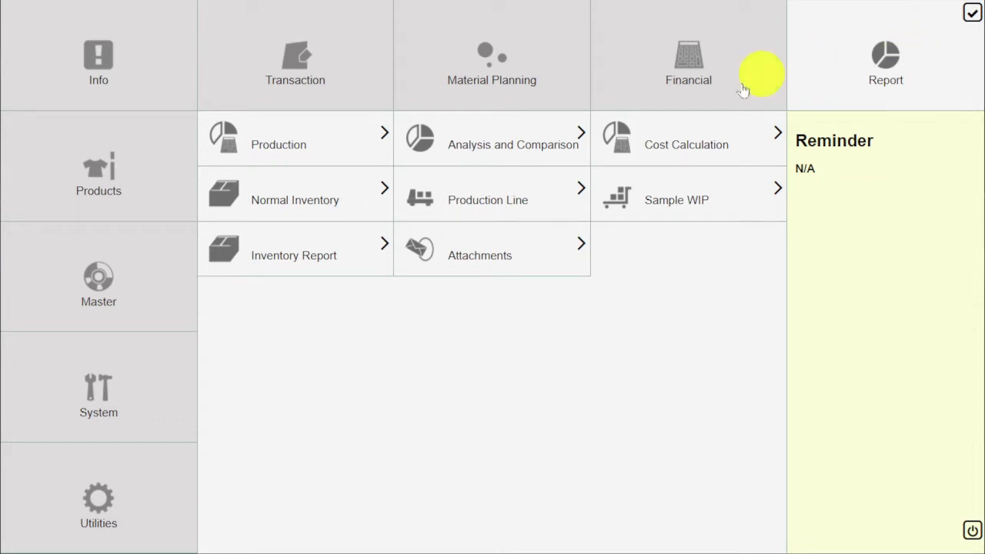
{"action": "left_click", "coordinate": [326, 144]}
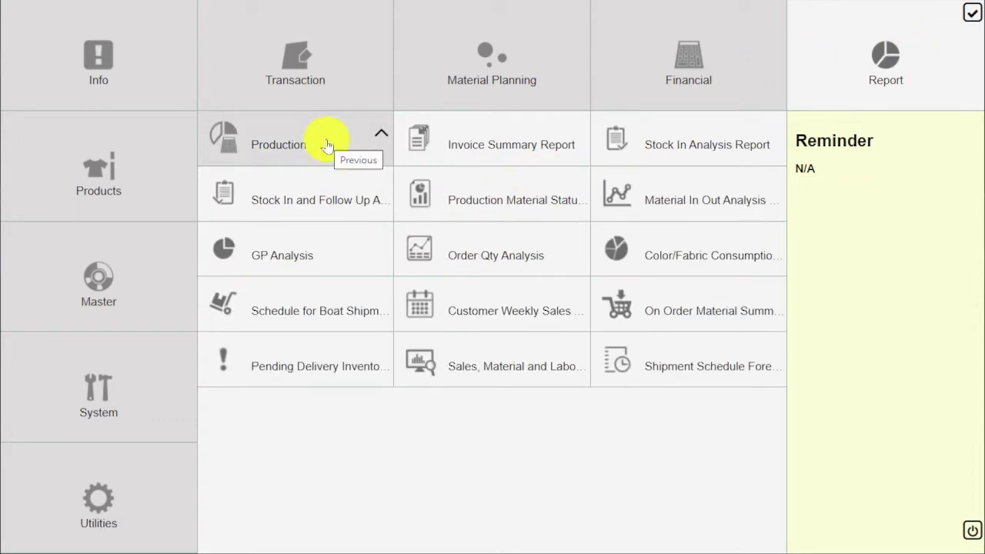
{"action": "left_click", "coordinate": [502, 201]}
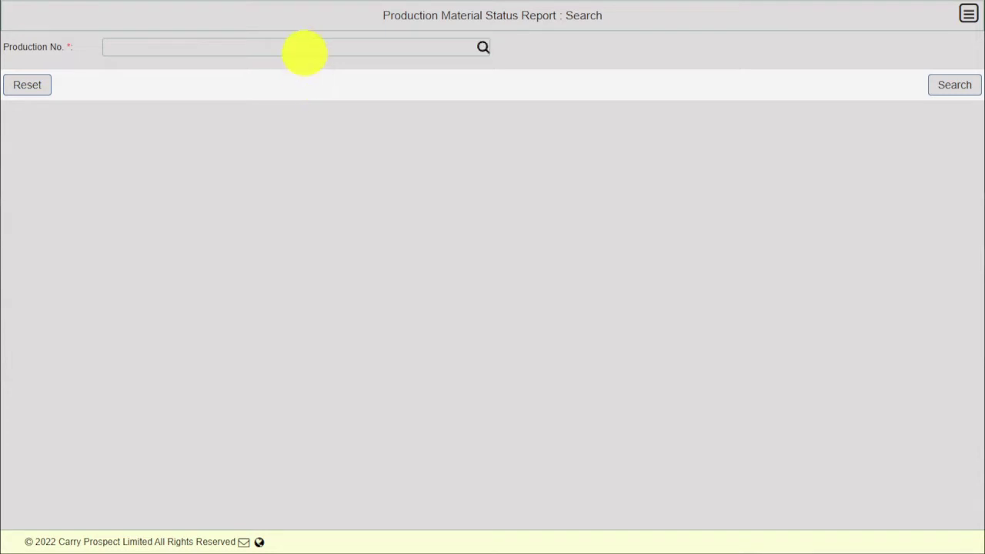
Run the Production Material Status Report for production number MO00000008, then return to the main menu
{"action": "left_click", "coordinate": [305, 48]}
{"action": "type", "text": "MO00000008"}
{"action": "left_click", "coordinate": [971, 83]}
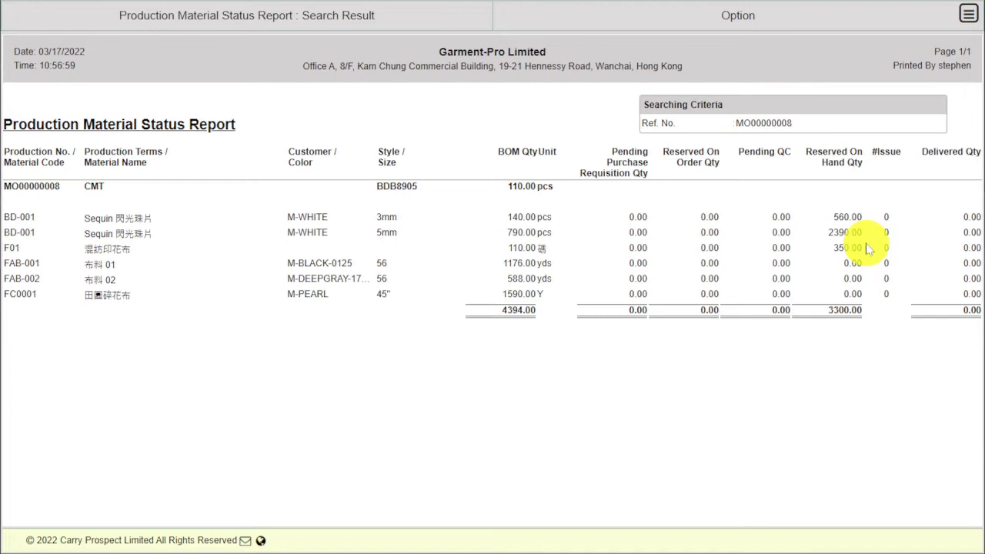
{"action": "left_click", "coordinate": [967, 15]}
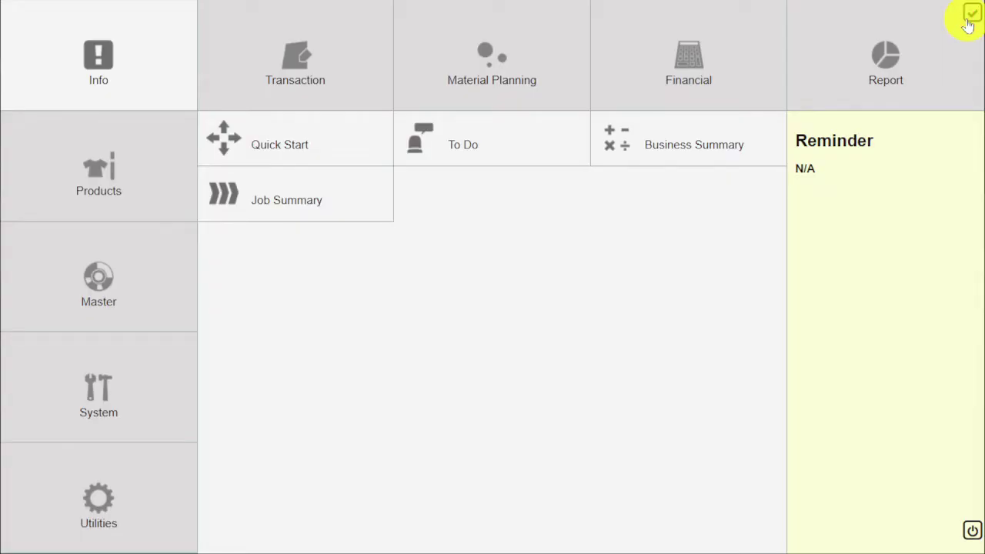
Open a blank Material Outbound Apply form under Transaction > MFG
{"action": "left_click", "coordinate": [308, 51]}
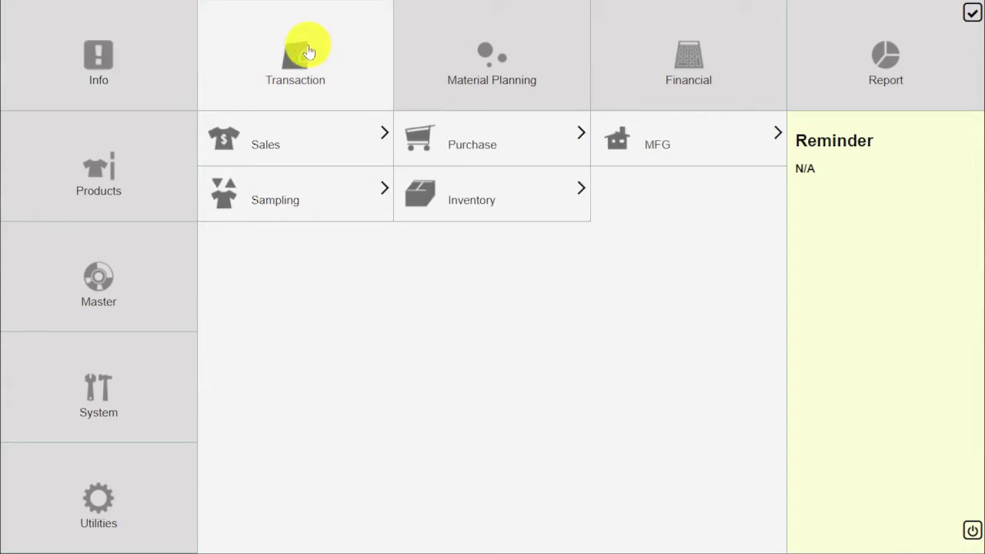
{"action": "left_click", "coordinate": [654, 145]}
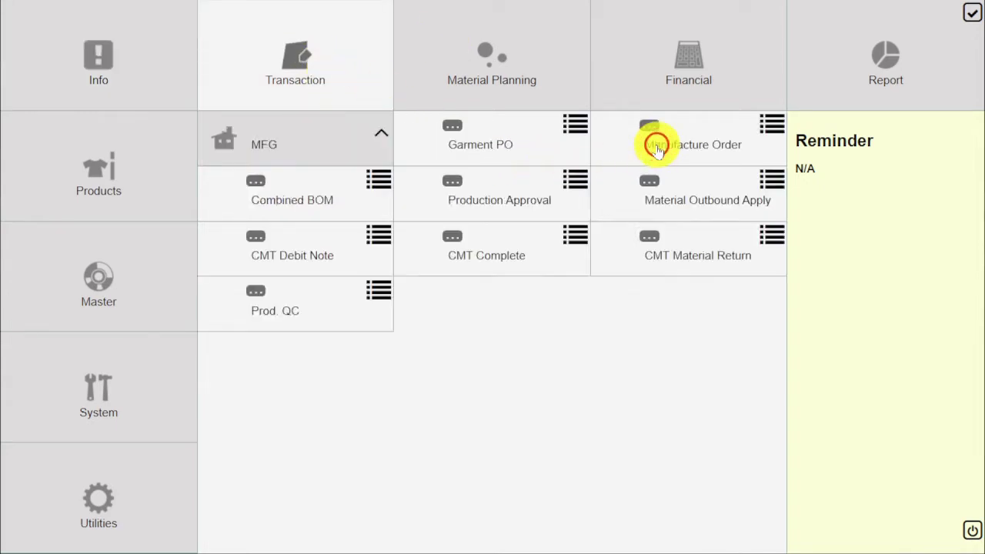
{"action": "left_click", "coordinate": [696, 200]}
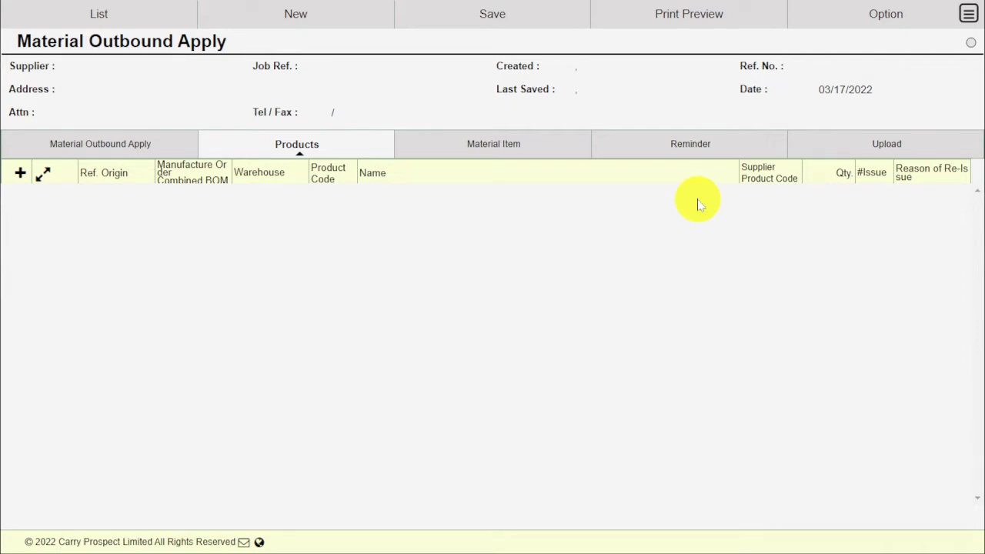
Search manufacture orders to import from, with the date range set to Any Date
{"action": "left_click", "coordinate": [862, 24]}
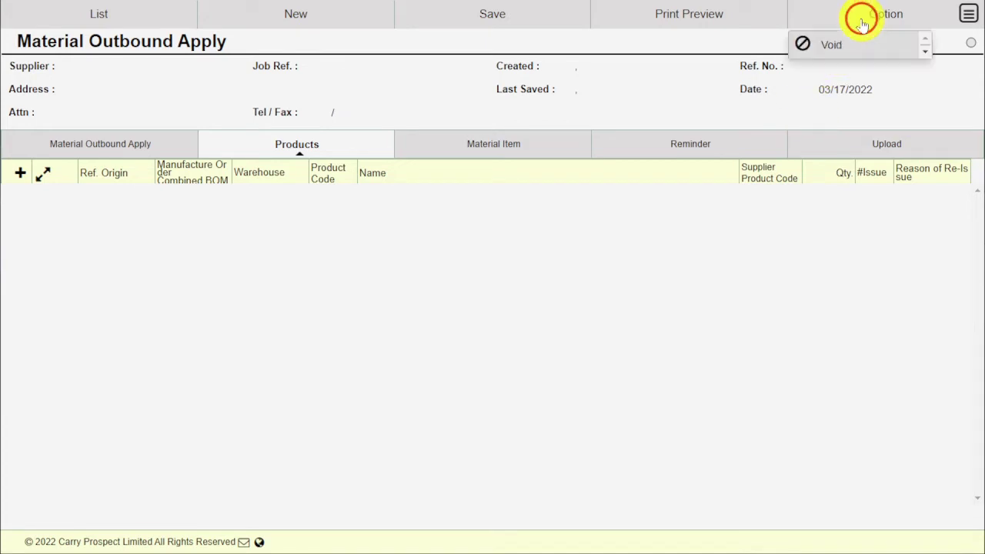
{"action": "left_click", "coordinate": [881, 76]}
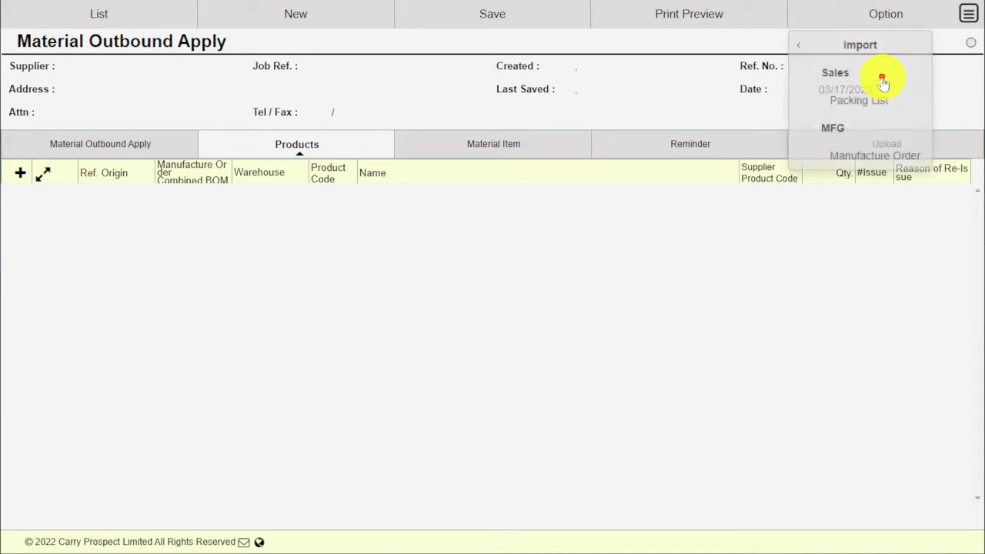
{"action": "left_click", "coordinate": [889, 156]}
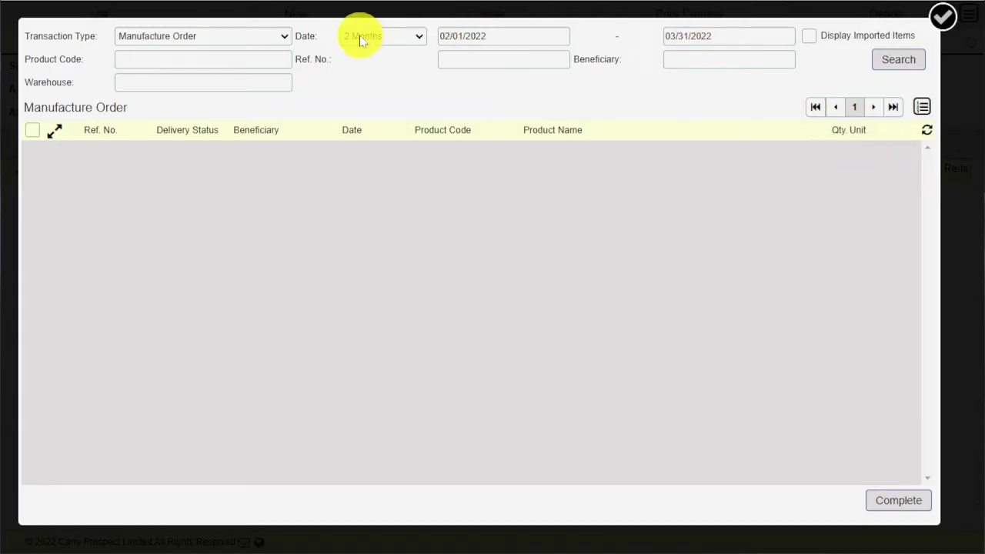
{"action": "left_click", "coordinate": [358, 37]}
{"action": "left_click", "coordinate": [369, 53]}
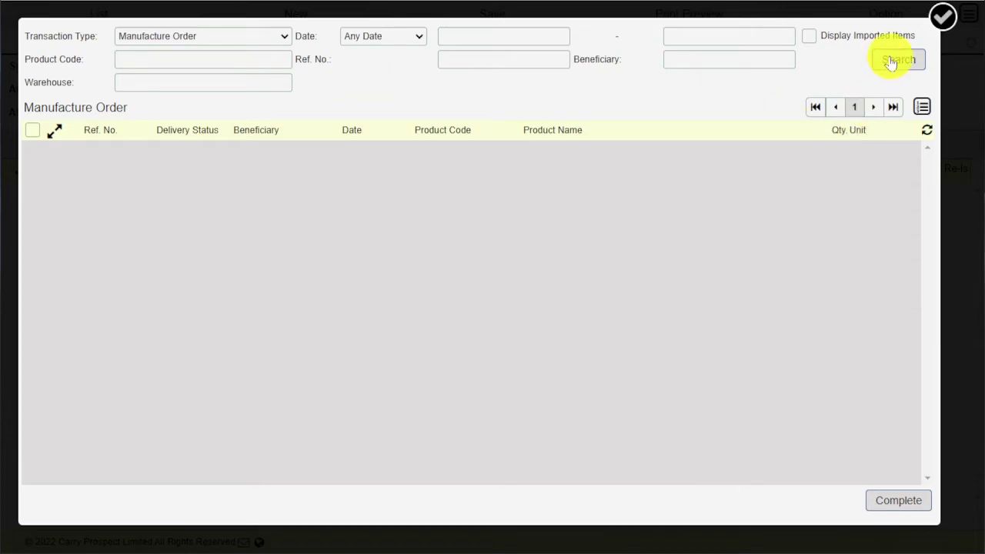
{"action": "left_click", "coordinate": [895, 59]}
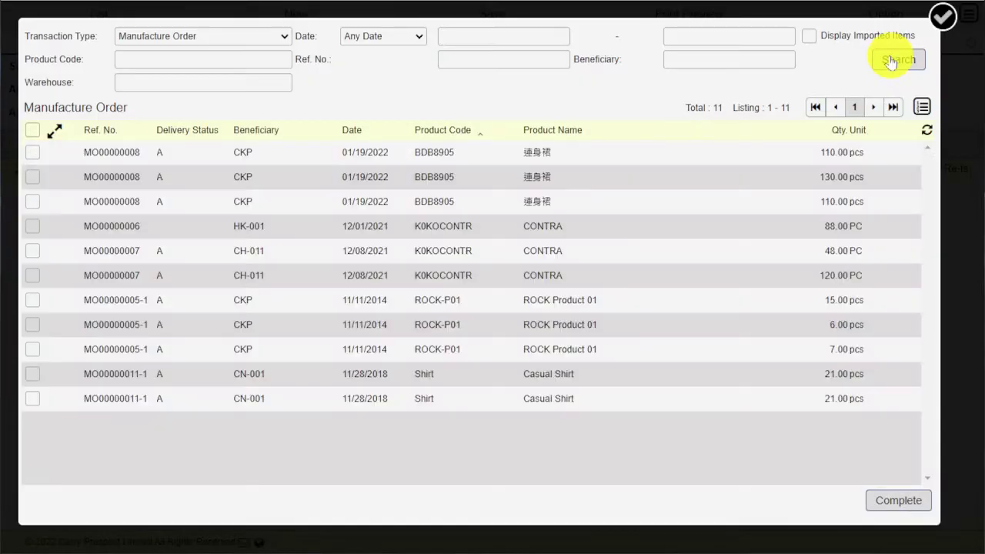
{"action": "left_click", "coordinate": [32, 153]}
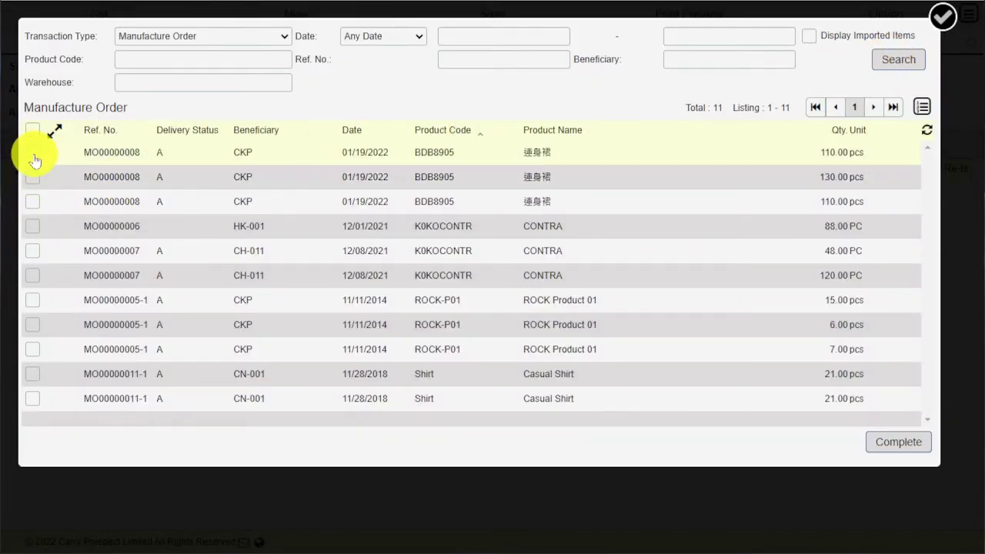
{"action": "left_click", "coordinate": [33, 177]}
{"action": "left_click", "coordinate": [36, 201]}
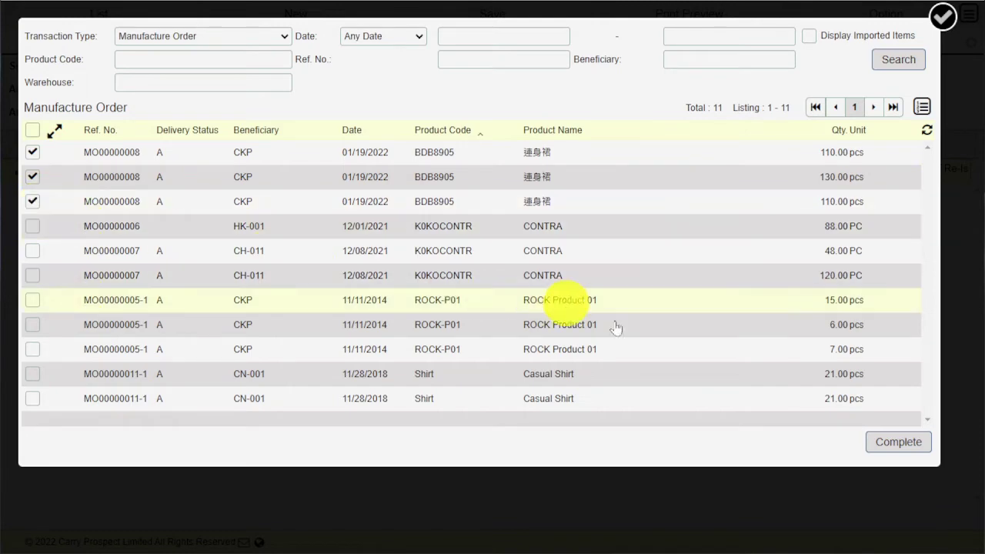
{"action": "left_click", "coordinate": [912, 446]}
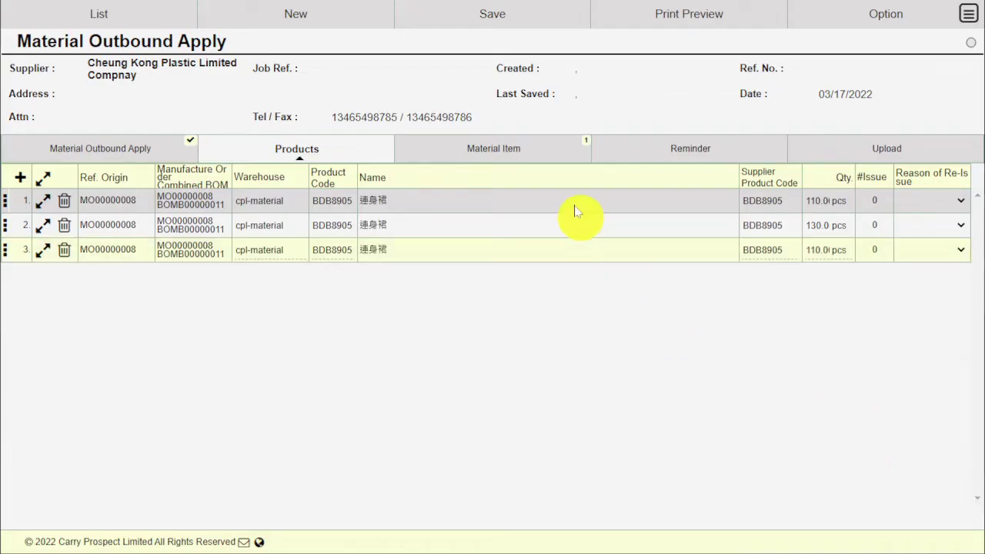
Delete the BD-001 sequin material, leaving only F01 at 350.00 BOM qty
{"action": "left_click", "coordinate": [529, 150]}
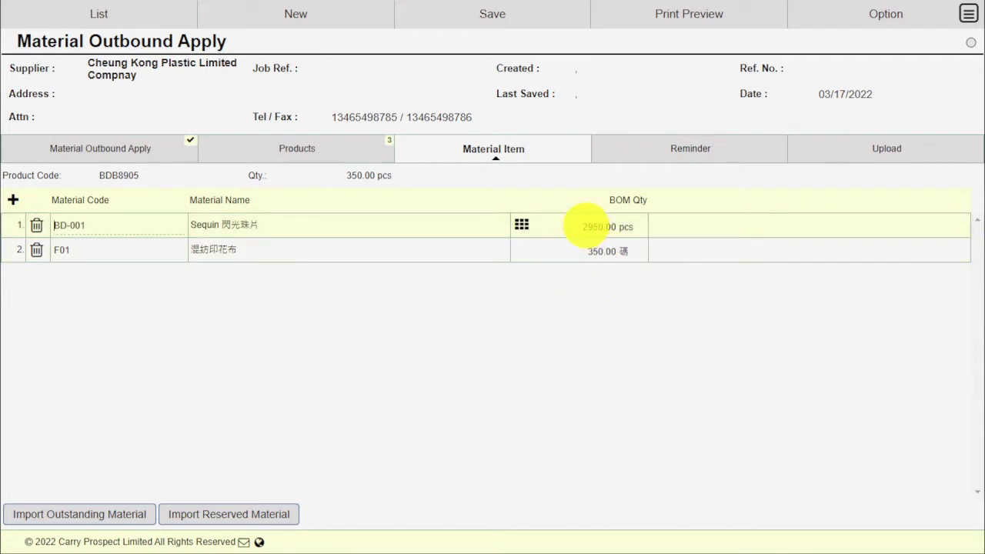
{"action": "left_click", "coordinate": [36, 227]}
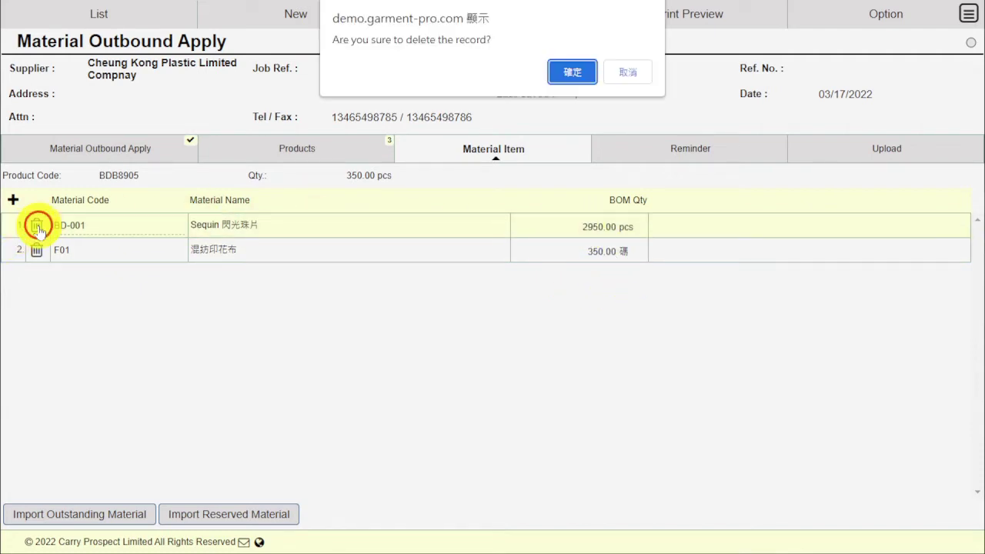
{"action": "left_click", "coordinate": [566, 74]}
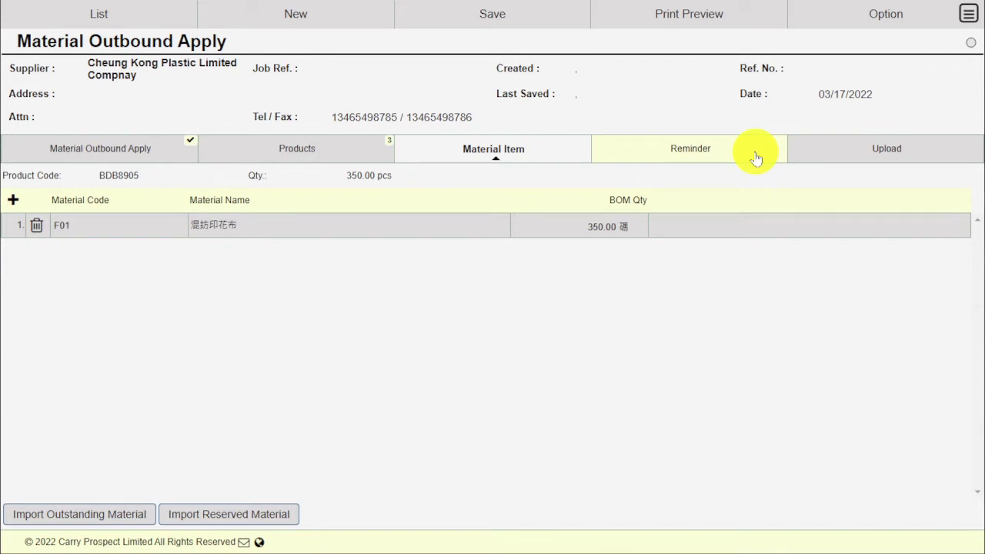
{"action": "left_click", "coordinate": [841, 157]}
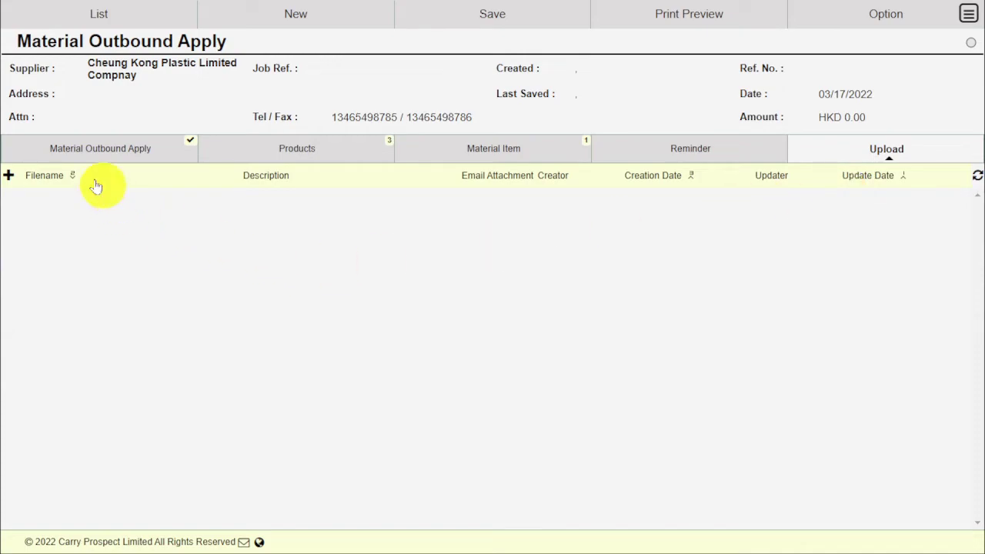
Save application CST00000015, then approve it and confirm locking the document
{"action": "left_click", "coordinate": [77, 145]}
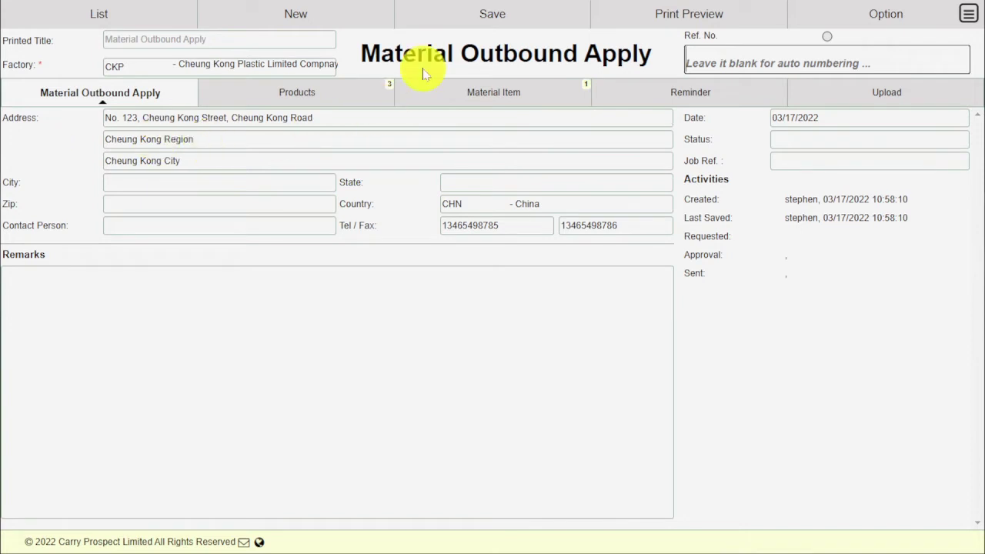
{"action": "left_click", "coordinate": [468, 14]}
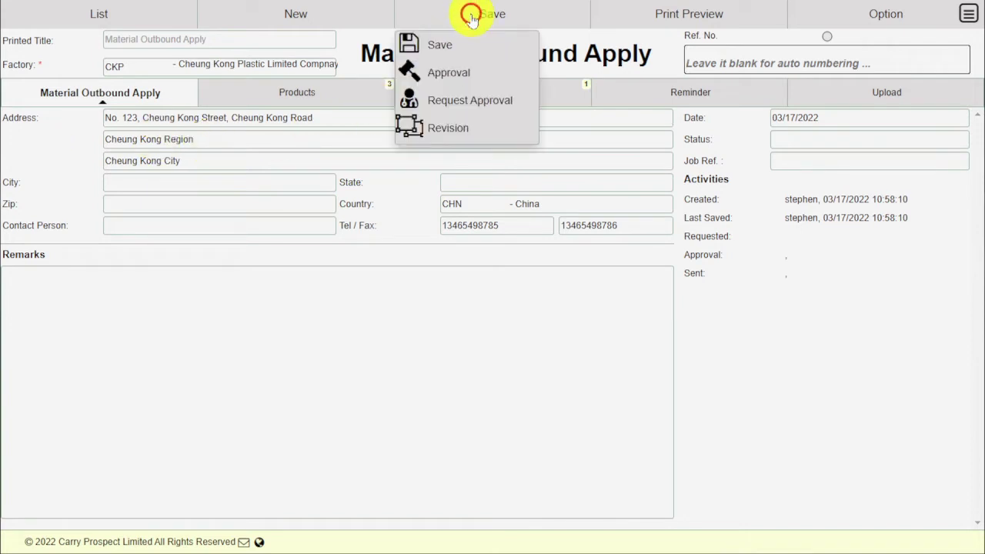
{"action": "left_click", "coordinate": [460, 44]}
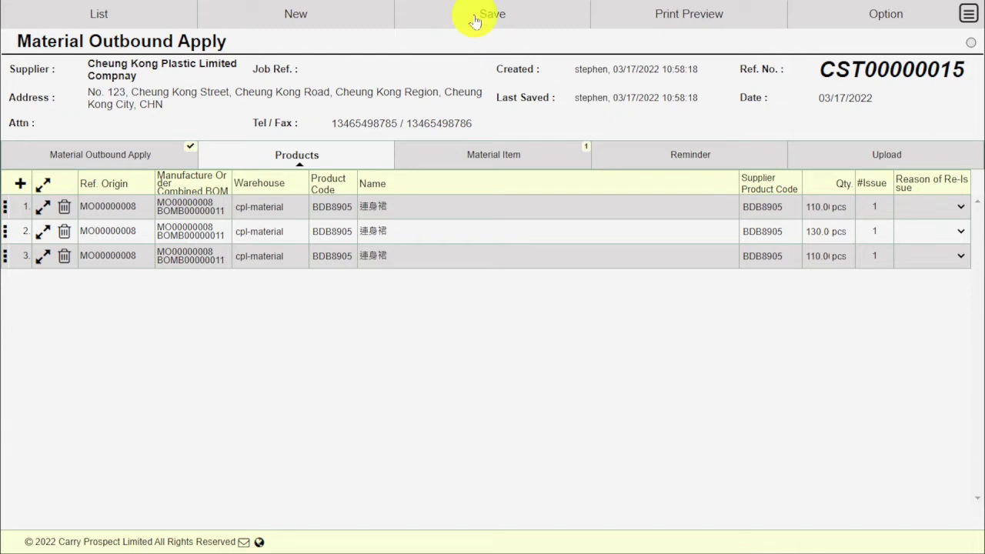
{"action": "left_click", "coordinate": [475, 21]}
{"action": "left_click", "coordinate": [462, 73]}
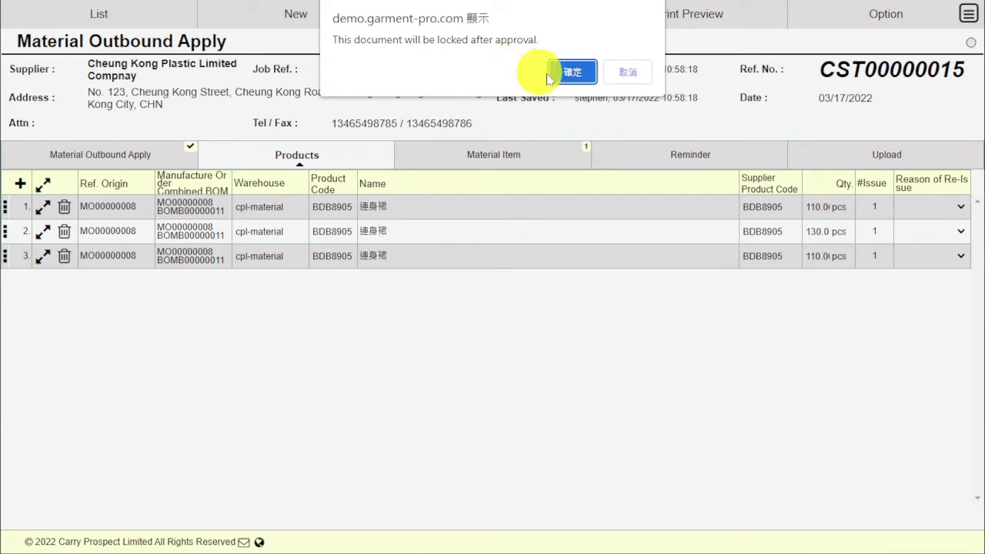
{"action": "left_click", "coordinate": [570, 72]}
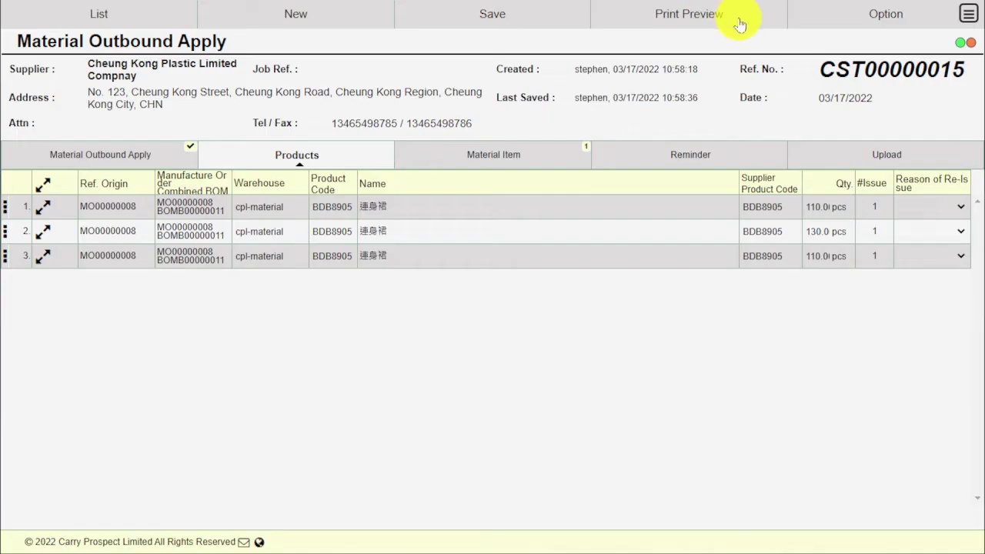
{"action": "left_click", "coordinate": [689, 15]}
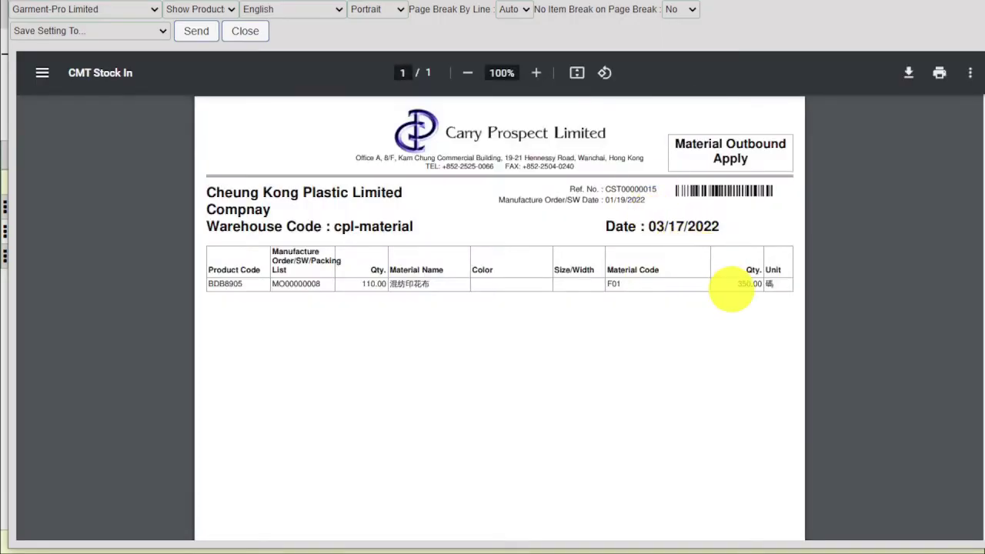
{"action": "scroll", "coordinate": [731, 289], "scroll_direction": "down", "scroll_amount": 5}
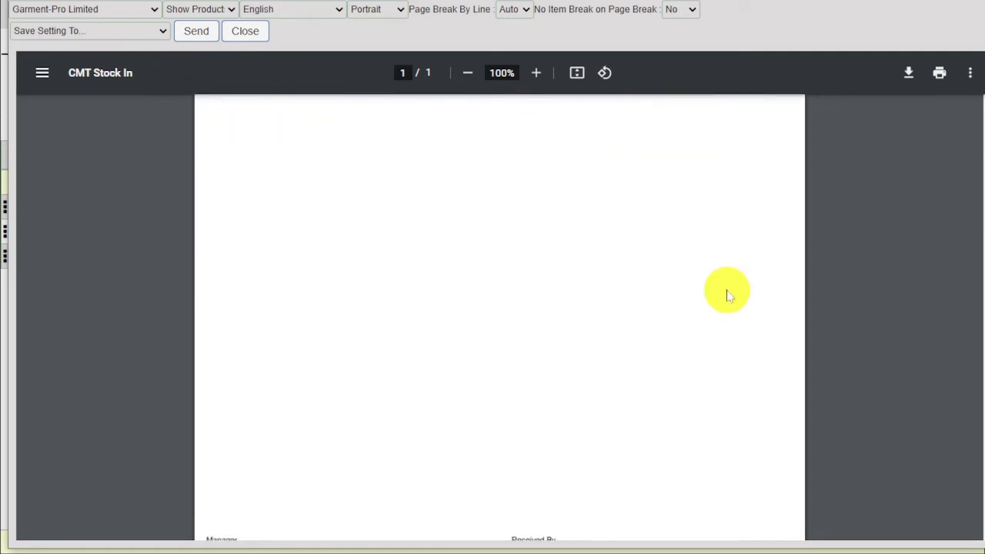
{"action": "scroll", "coordinate": [728, 294], "scroll_direction": "up", "scroll_amount": 5}
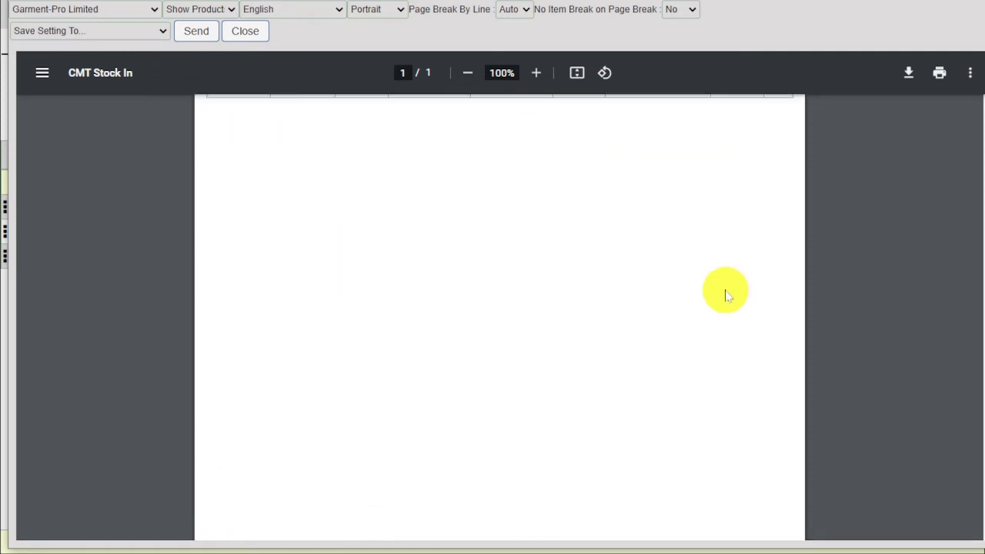
{"action": "scroll", "coordinate": [729, 292], "scroll_direction": "down", "scroll_amount": 1}
{"action": "scroll", "coordinate": [730, 292], "scroll_direction": "up", "scroll_amount": 1}
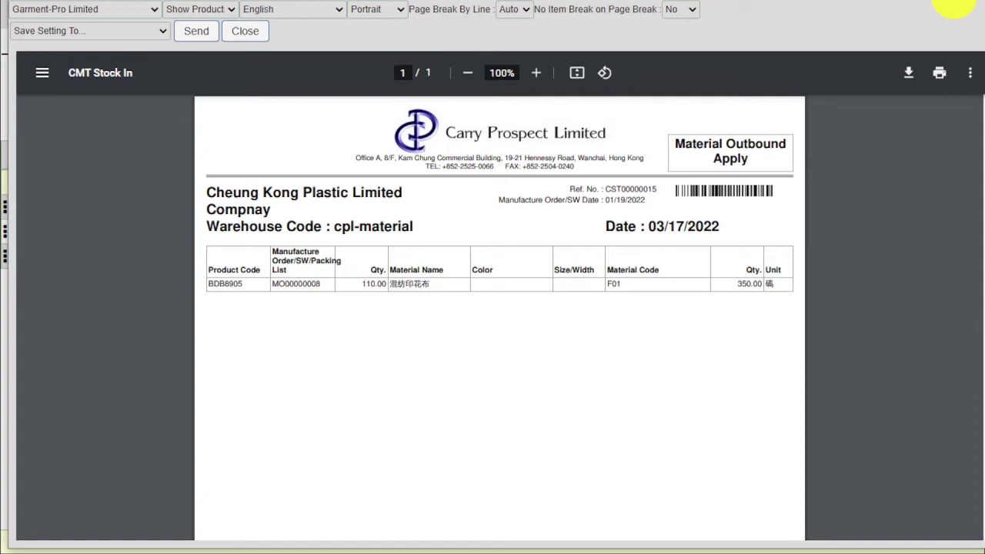
{"action": "left_click", "coordinate": [954, 6]}
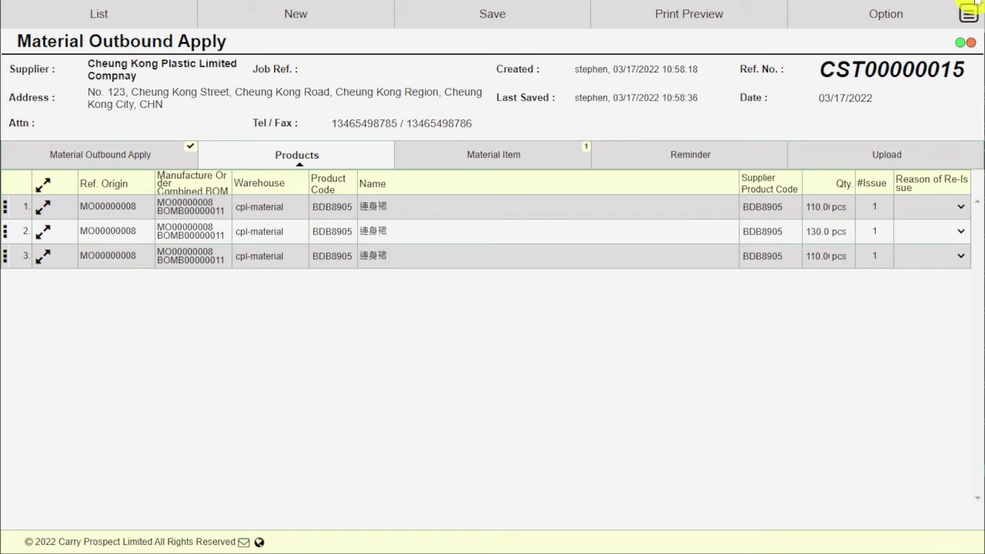
From the main menu, start a blank Picking Slip under Transaction > Inventory
{"action": "left_click", "coordinate": [969, 13]}
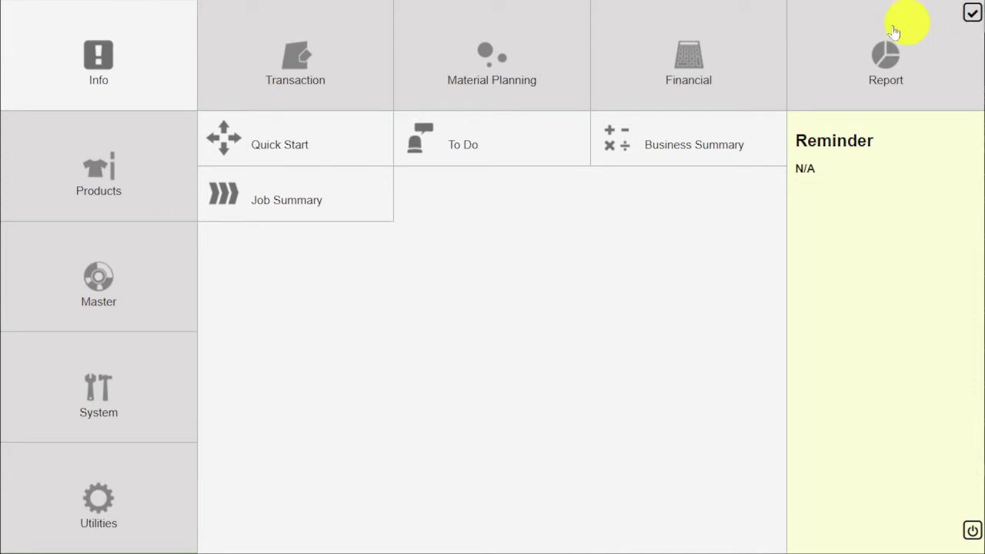
{"action": "left_click", "coordinate": [336, 61]}
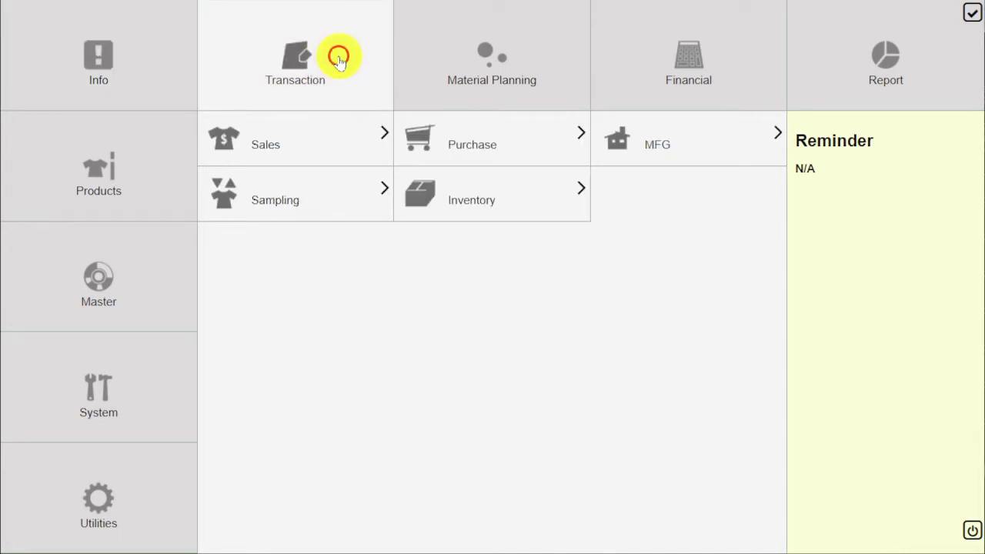
{"action": "left_click", "coordinate": [479, 207]}
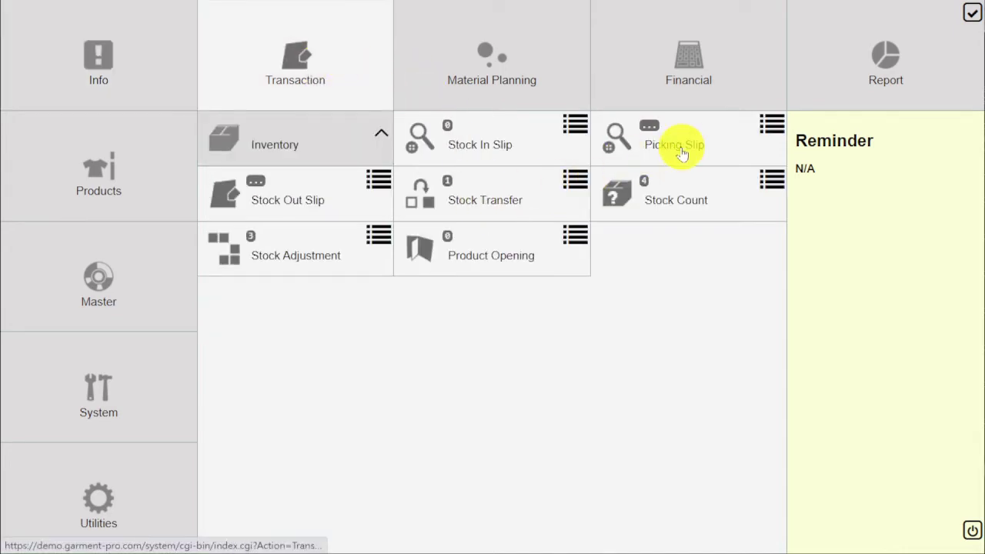
{"action": "left_click", "coordinate": [681, 152]}
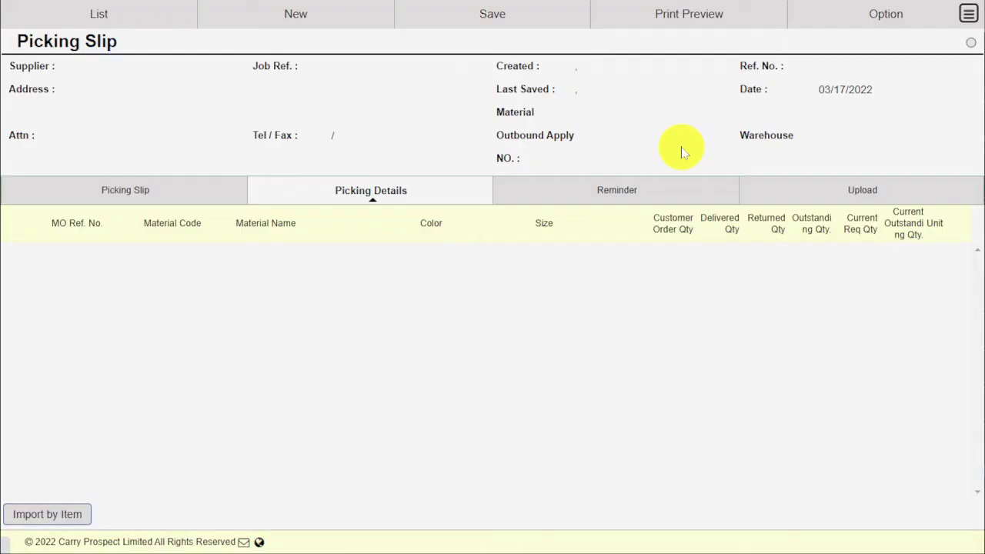
Set the picking slip's supplier to CKP
{"action": "left_click", "coordinate": [220, 190]}
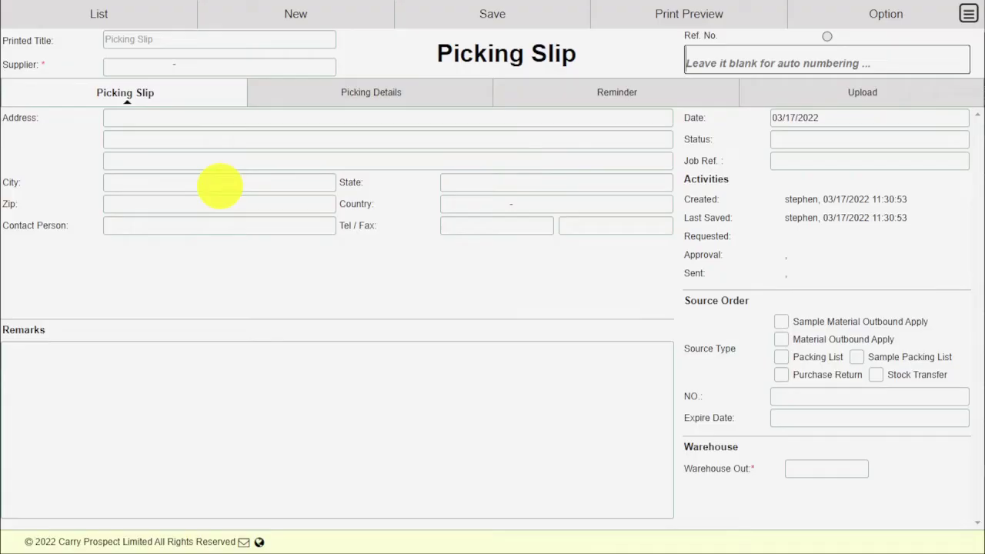
{"action": "left_click", "coordinate": [328, 66]}
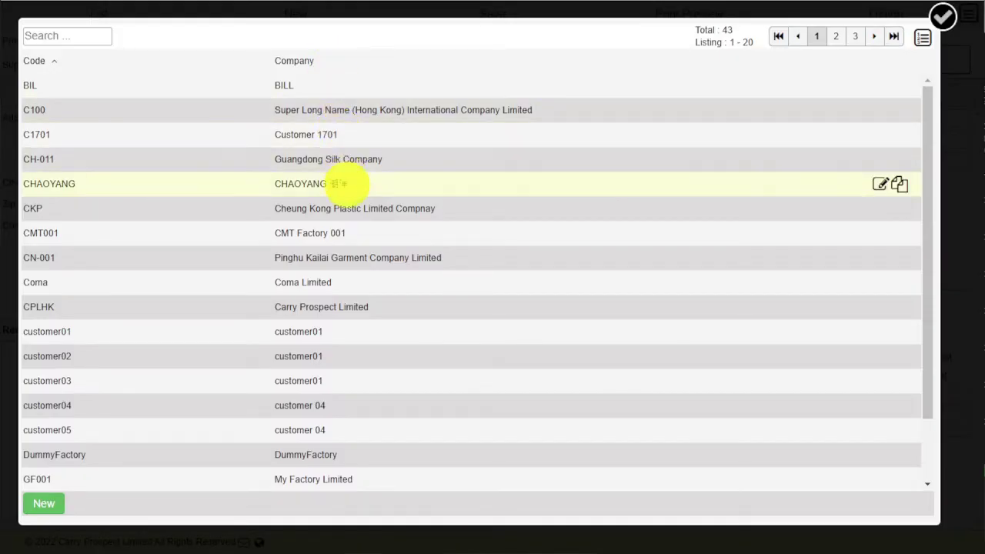
{"action": "left_click", "coordinate": [323, 209]}
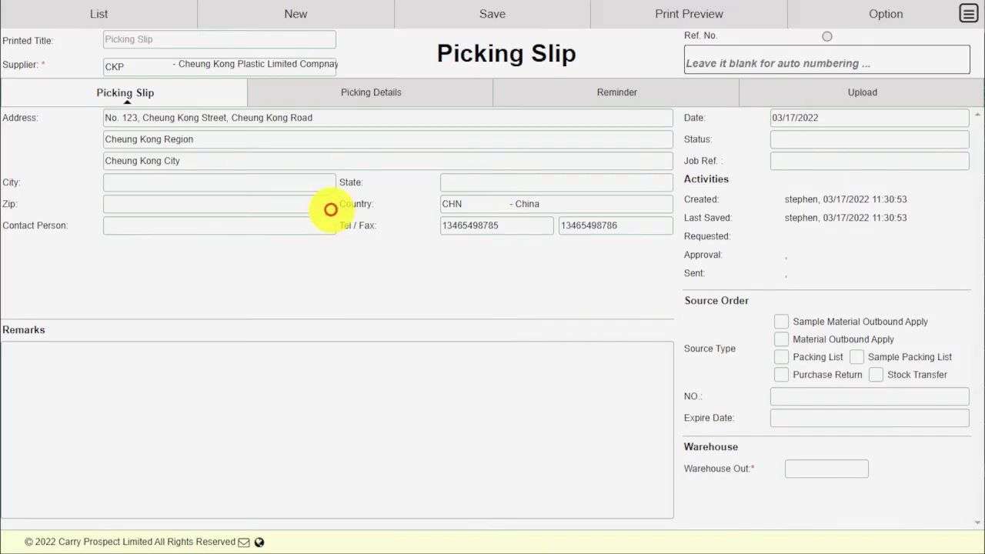
Link source Material Outbound Apply CST00000015 and set outbound warehouse to cpl-material
{"action": "left_click", "coordinate": [808, 339]}
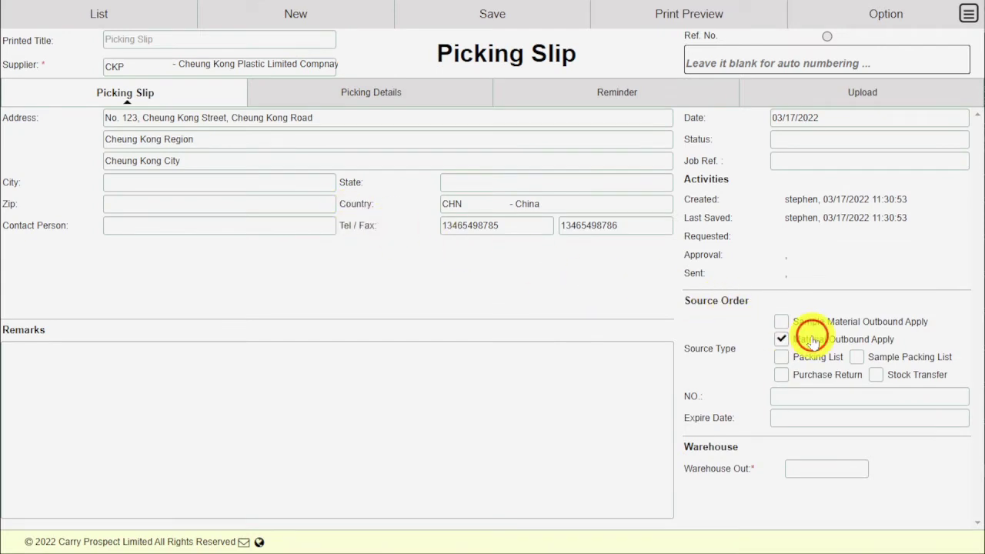
{"action": "left_click", "coordinate": [961, 396]}
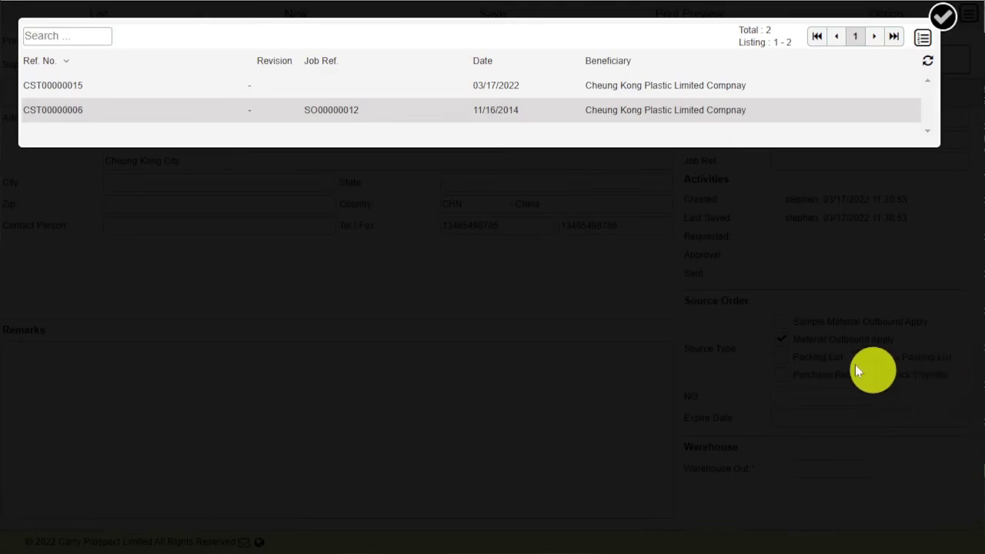
{"action": "left_click", "coordinate": [359, 86]}
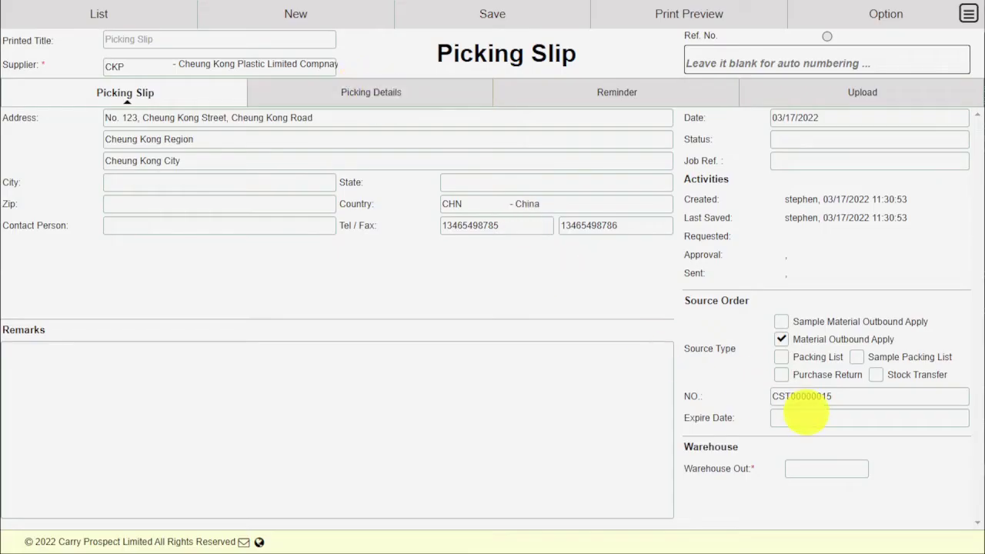
{"action": "left_click", "coordinate": [860, 471]}
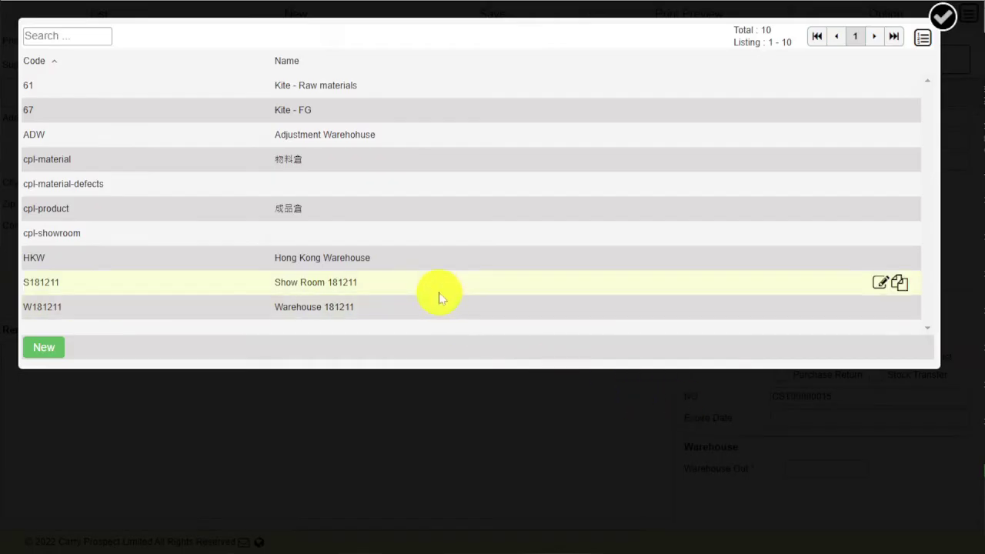
{"action": "left_click", "coordinate": [410, 165]}
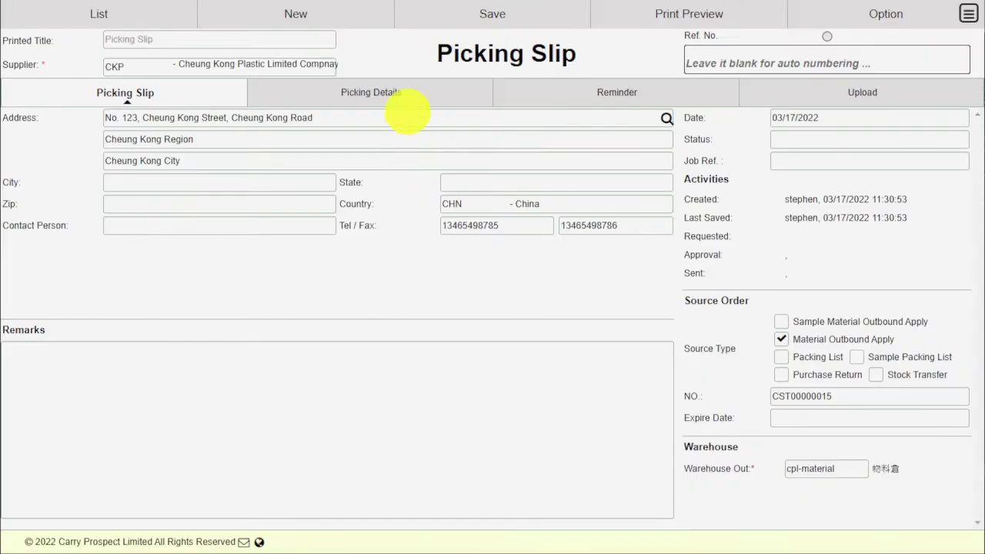
{"action": "left_click", "coordinate": [415, 96]}
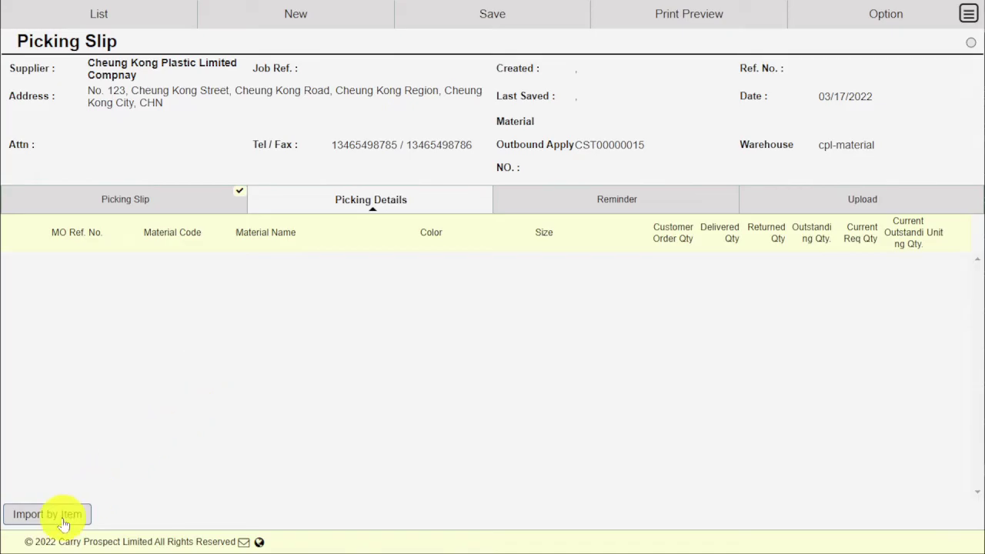
Import the outbound items, adding an F01 line for MO00000008 picking 350.00 from bin Zone21
{"action": "left_click", "coordinate": [60, 516]}
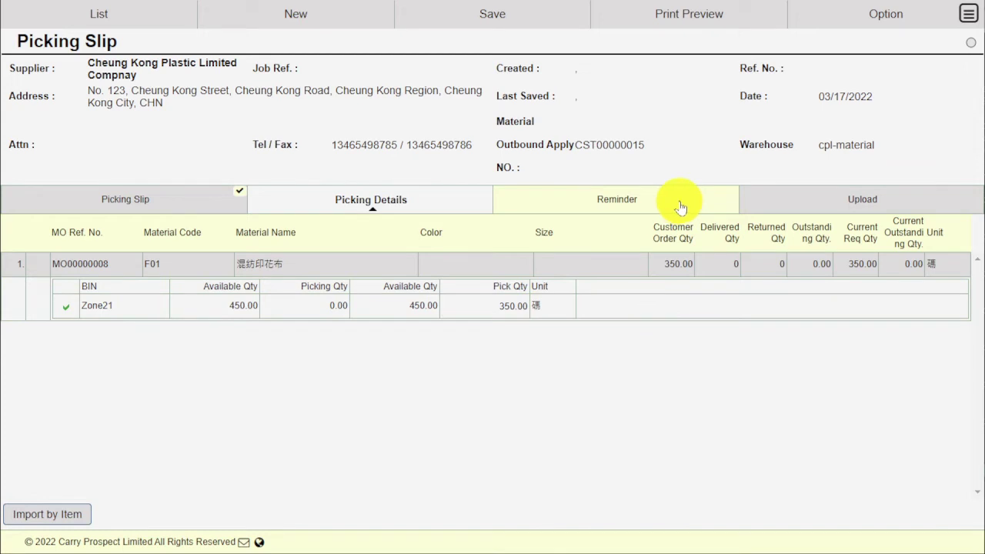
{"action": "left_click", "coordinate": [798, 204]}
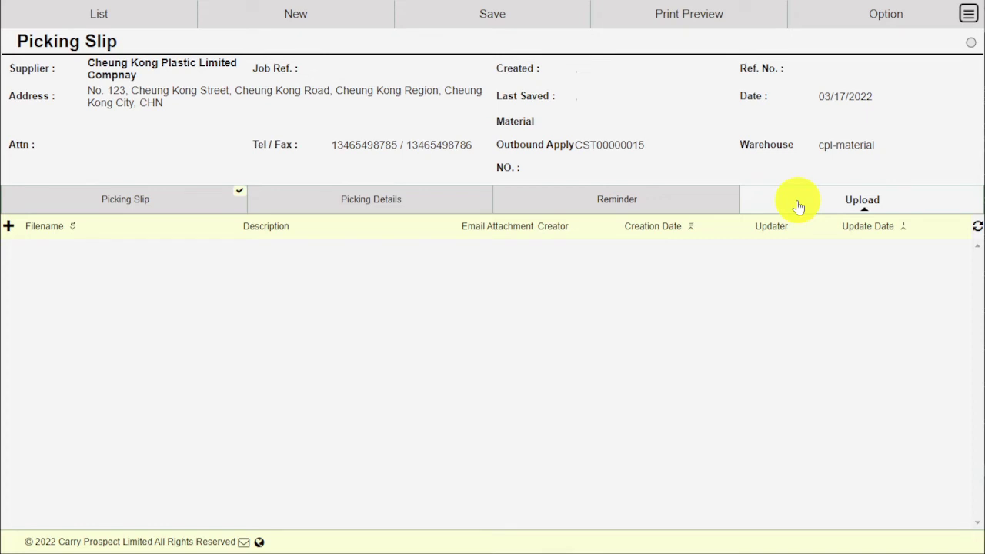
Save and approve picking slip PS00000001, accepting the lock, then show its print preview
{"action": "left_click", "coordinate": [529, 12]}
{"action": "left_click", "coordinate": [457, 43]}
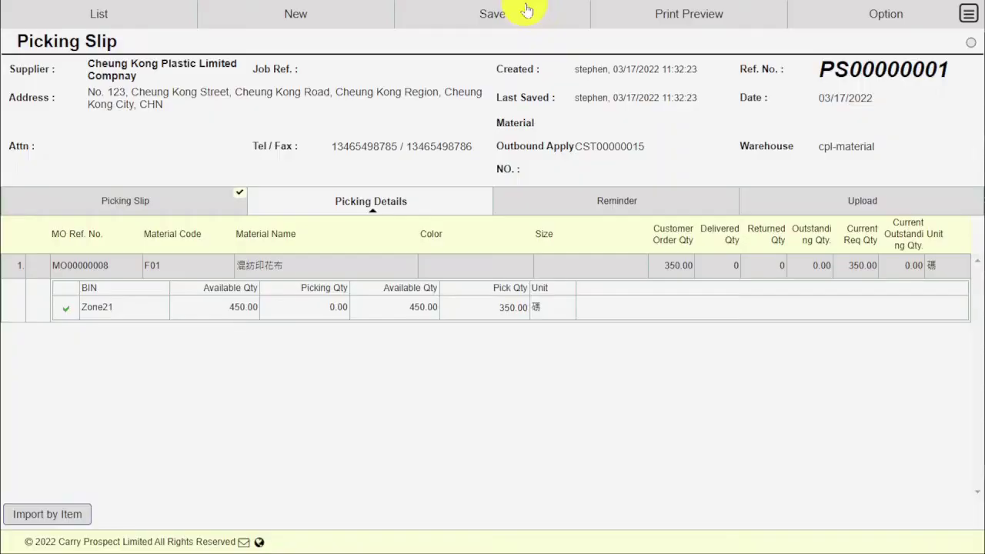
{"action": "left_click", "coordinate": [518, 26]}
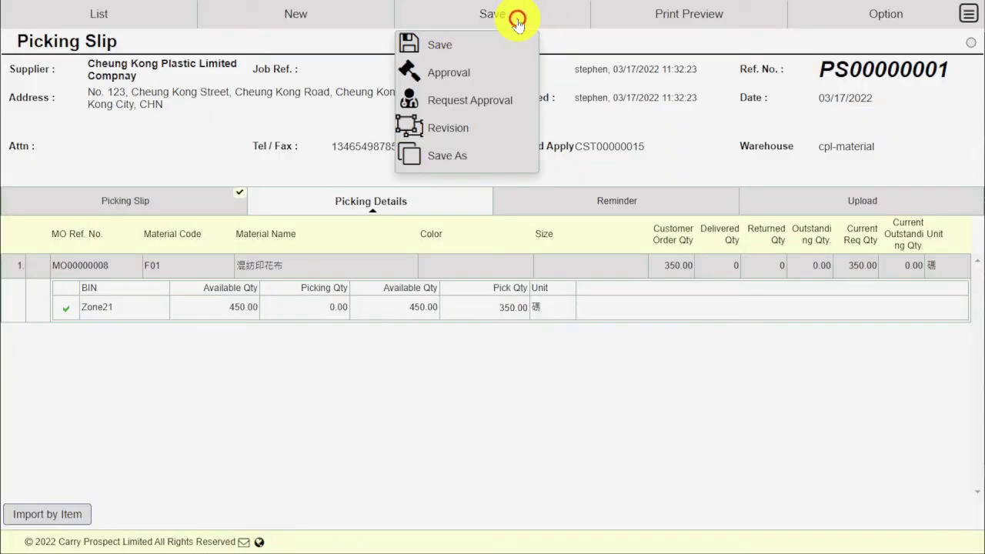
{"action": "left_click", "coordinate": [476, 75]}
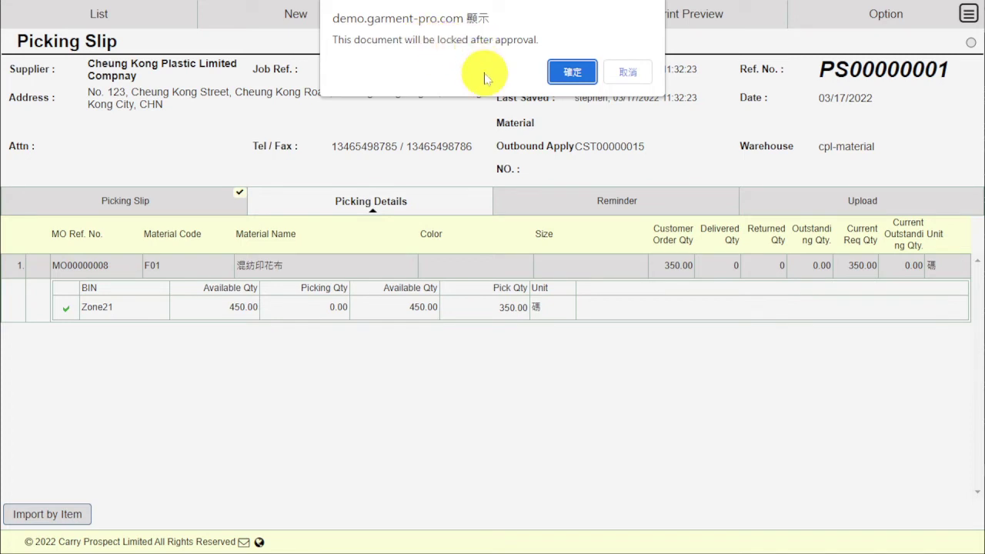
{"action": "left_click", "coordinate": [569, 71]}
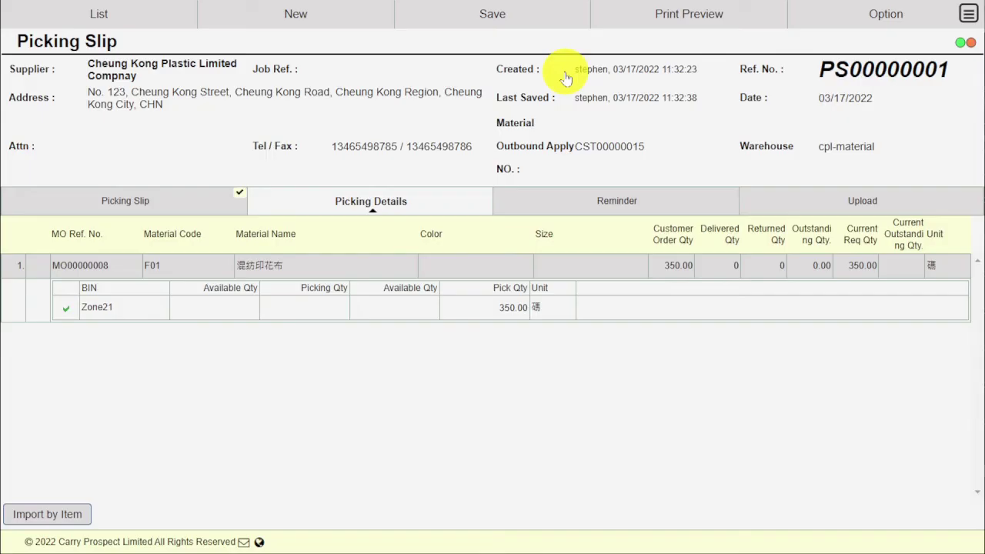
{"action": "left_click", "coordinate": [638, 18]}
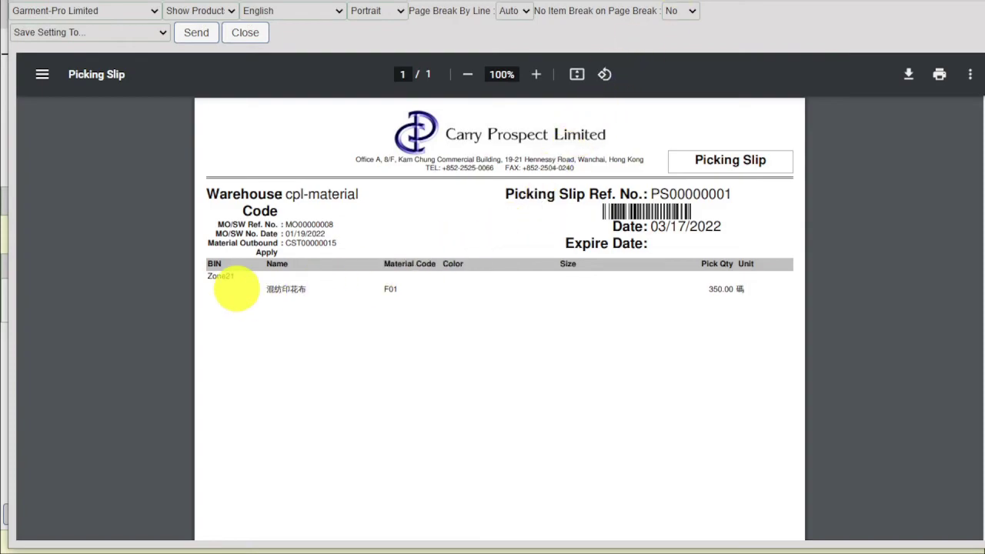
Check the Zone21 bin line on the printed picking slip PS00000001
{"action": "double_click", "coordinate": [221, 277]}
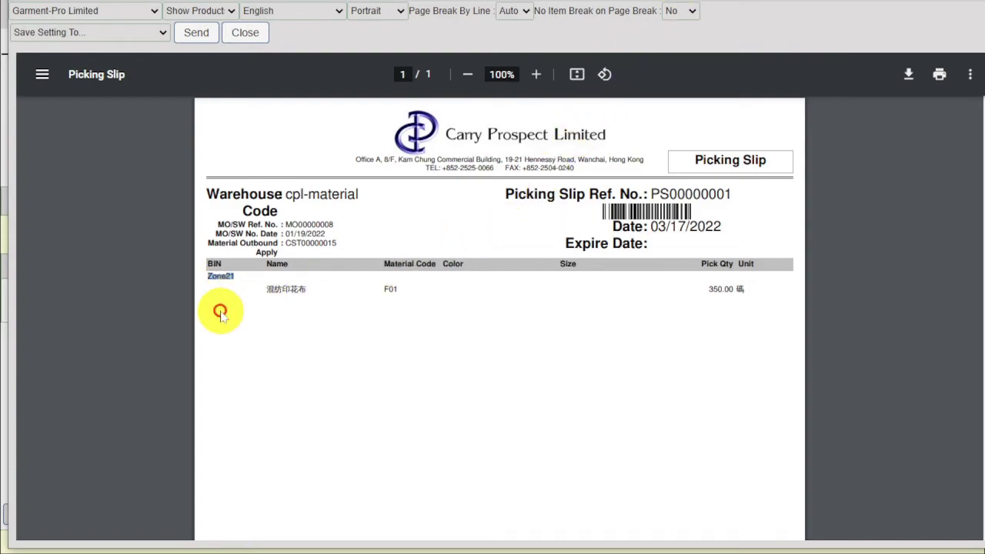
{"action": "left_click", "coordinate": [220, 312]}
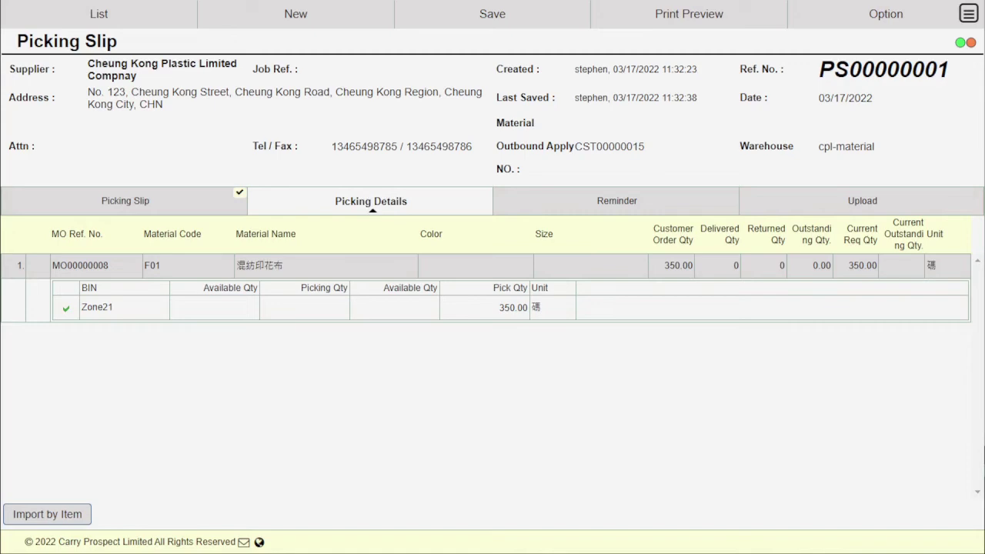
Go through Material Planning > Inventory to the Picking Items screen
{"action": "left_click", "coordinate": [968, 14]}
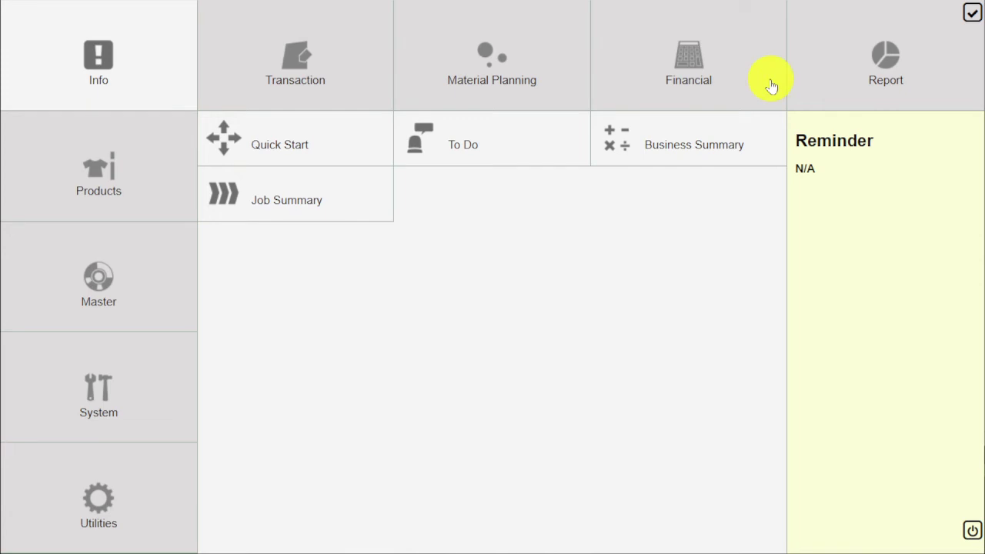
{"action": "left_click", "coordinate": [543, 39]}
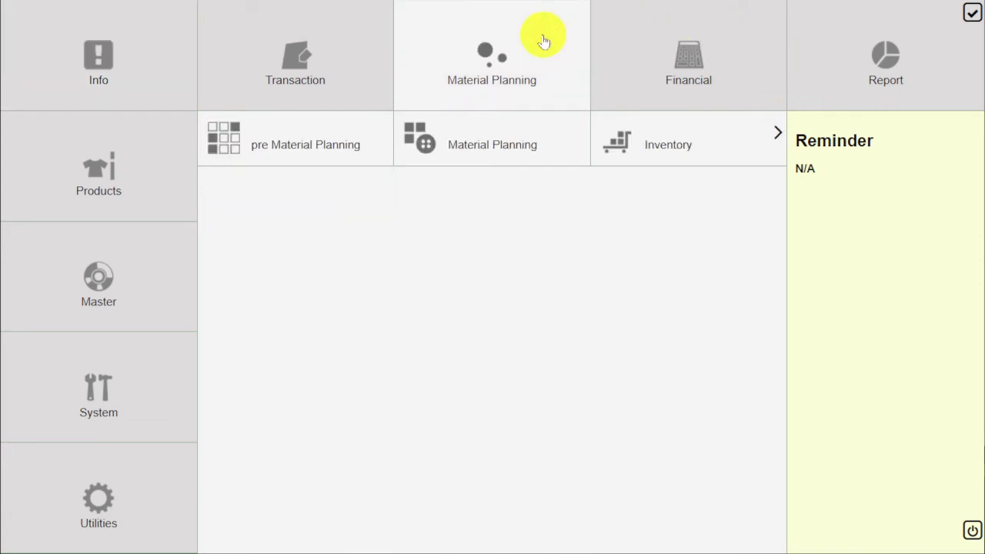
{"action": "left_click", "coordinate": [735, 146]}
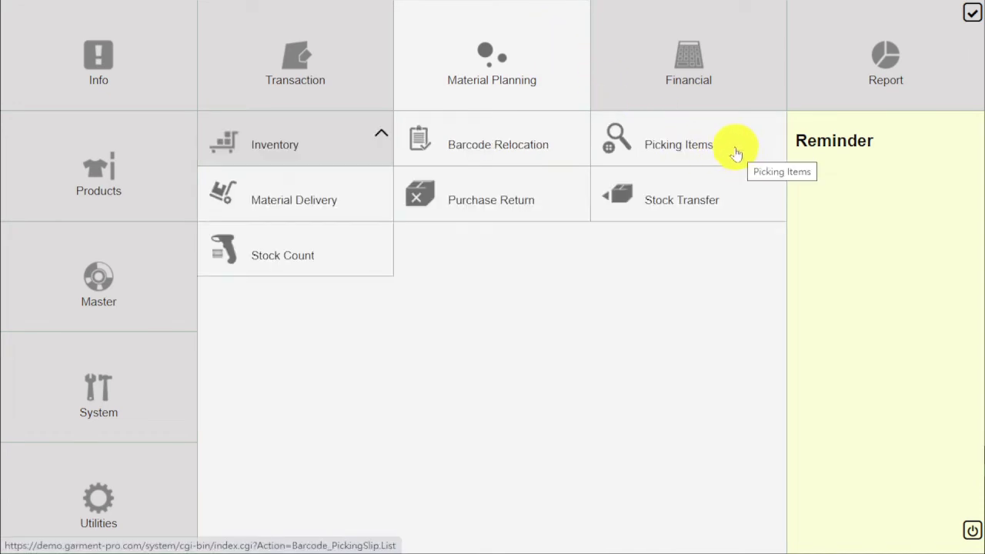
{"action": "left_click", "coordinate": [713, 141]}
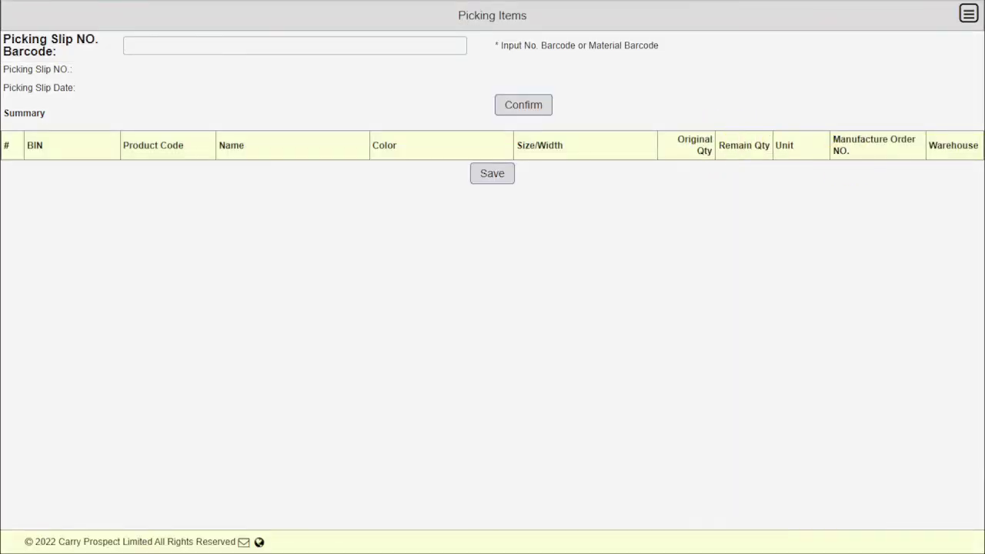
Load picking slip PS00000001 into the Picking Items screen
{"action": "left_click", "coordinate": [183, 41]}
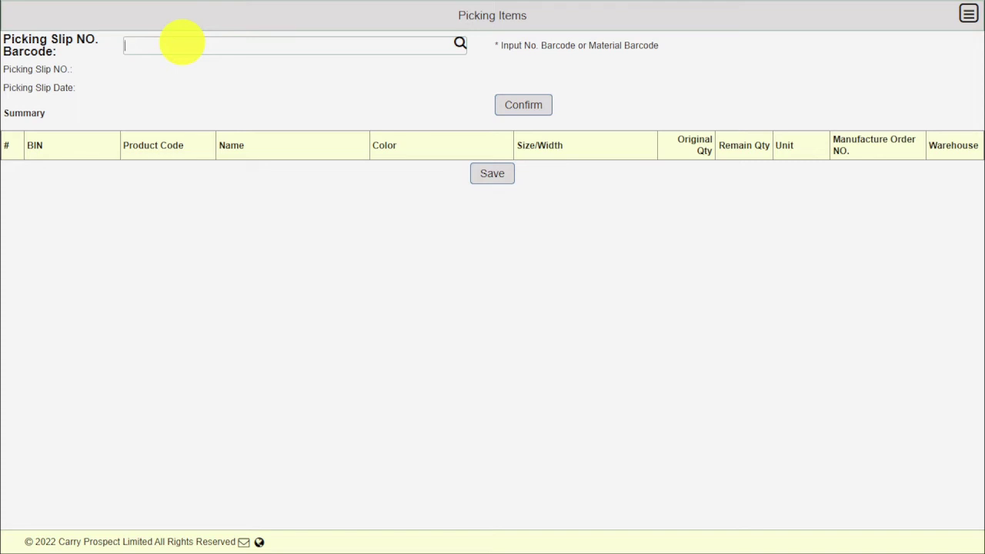
{"action": "type", "text": "PS00000001"}
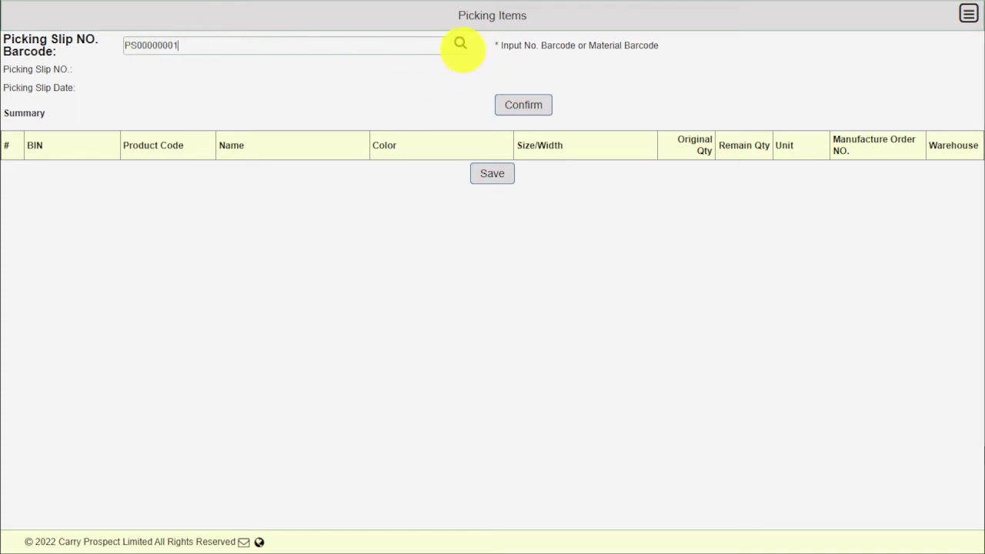
{"action": "left_click", "coordinate": [461, 48]}
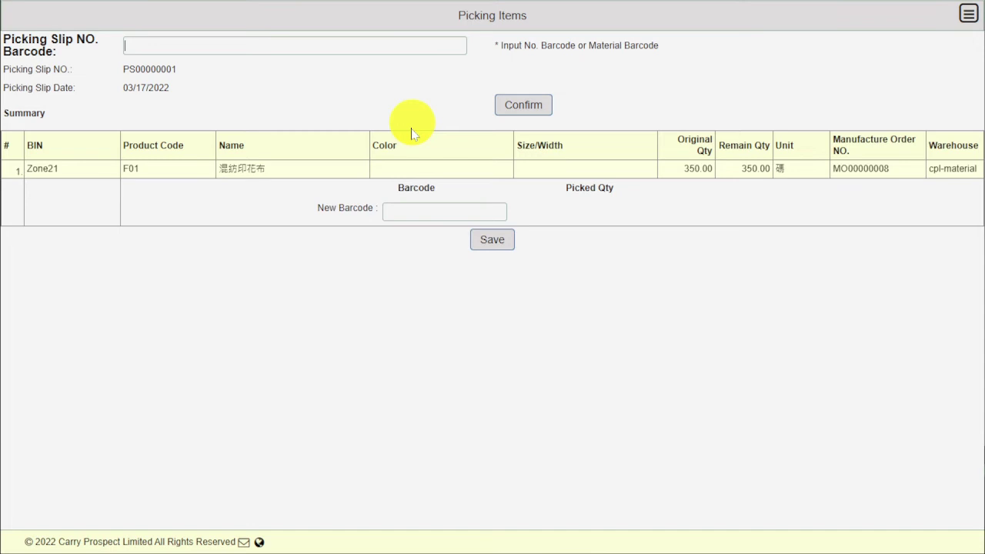
Record barcodes 274A4AD9060 for 250 and 274A4AD9061 for 100, leaving 0.00 remaining
{"action": "left_click", "coordinate": [396, 211]}
{"action": "type", "text": "274A4AD9060"}
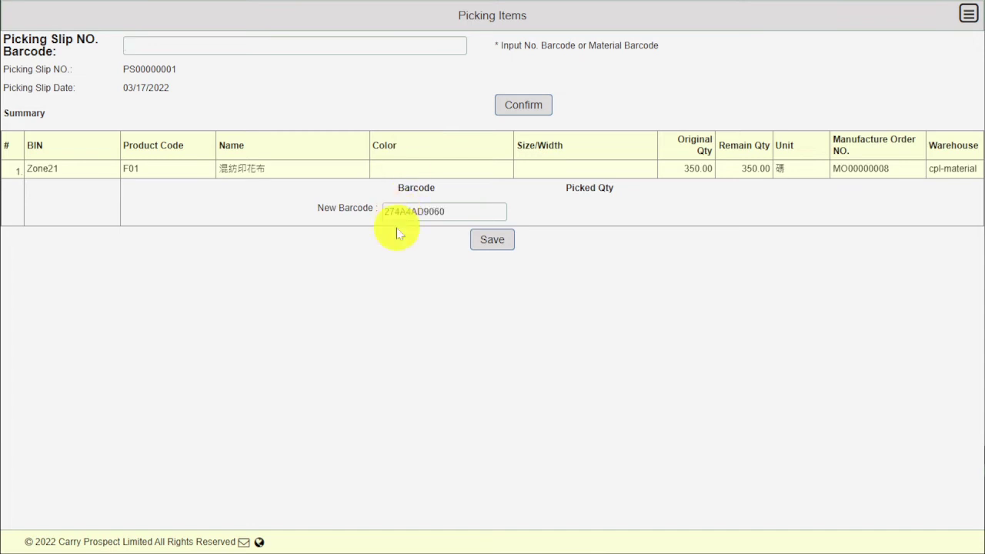
{"action": "key", "text": "Return"}
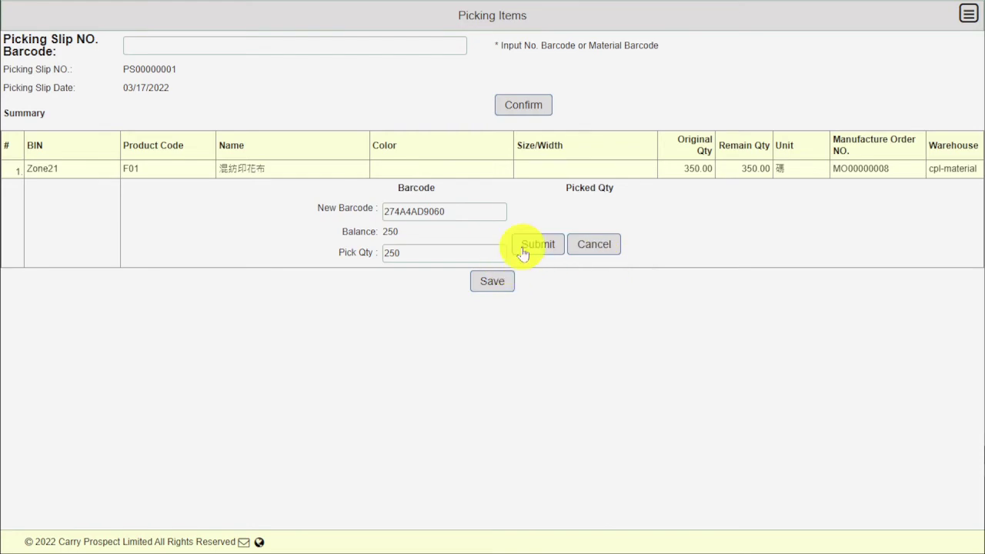
{"action": "left_click", "coordinate": [523, 251]}
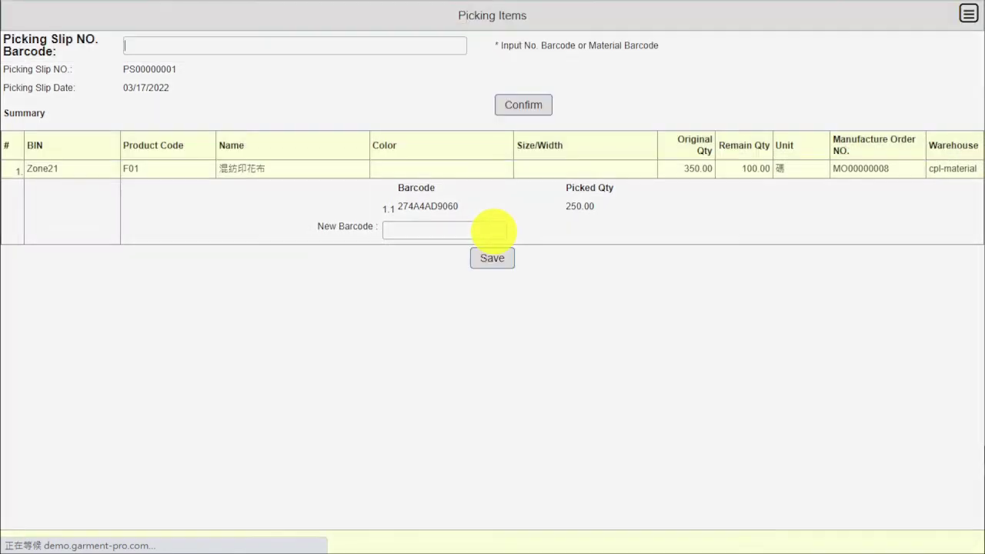
{"action": "left_click", "coordinate": [493, 230]}
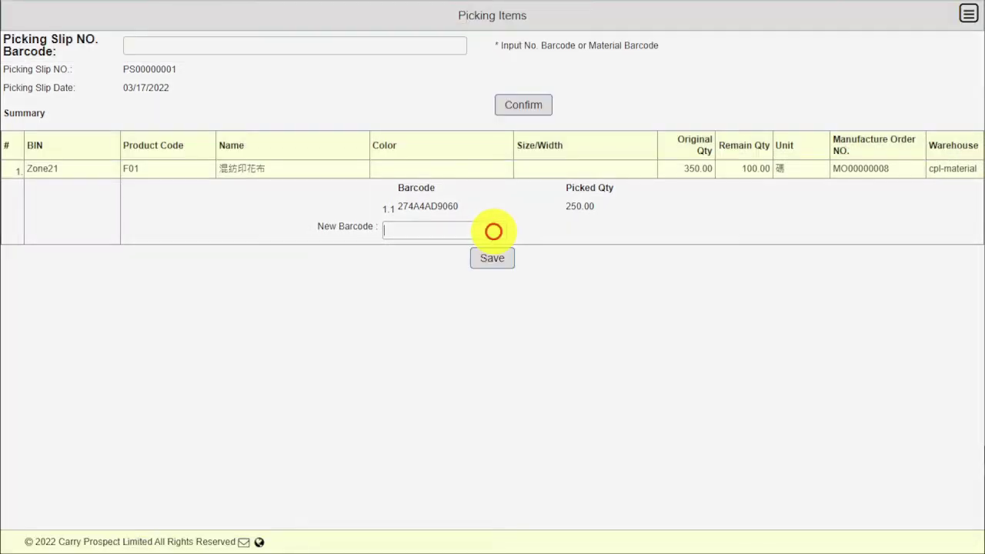
{"action": "type", "text": "274A4AD9060"}
{"action": "key", "text": "BackSpace"}
{"action": "type", "text": "1"}
{"action": "key", "text": "Return"}
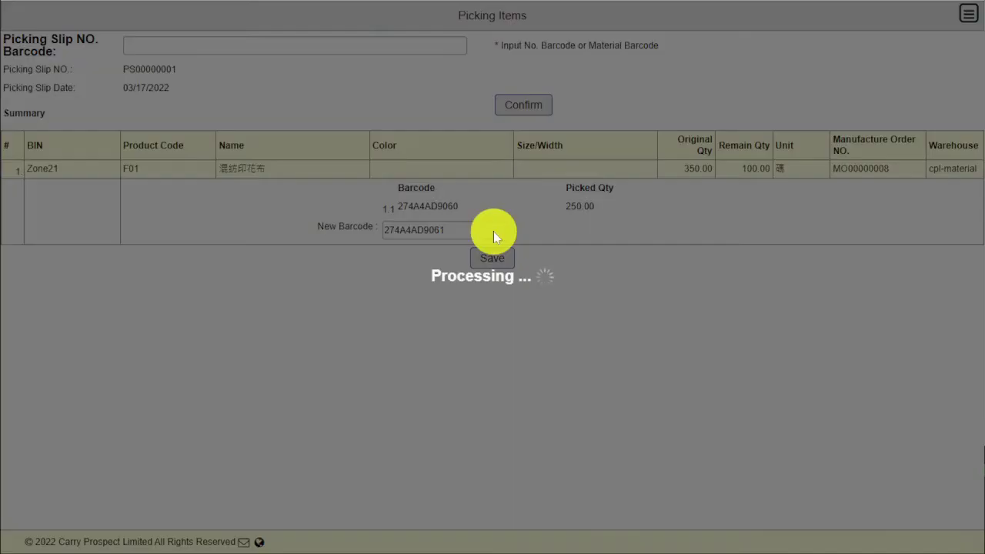
{"action": "left_click", "coordinate": [543, 262]}
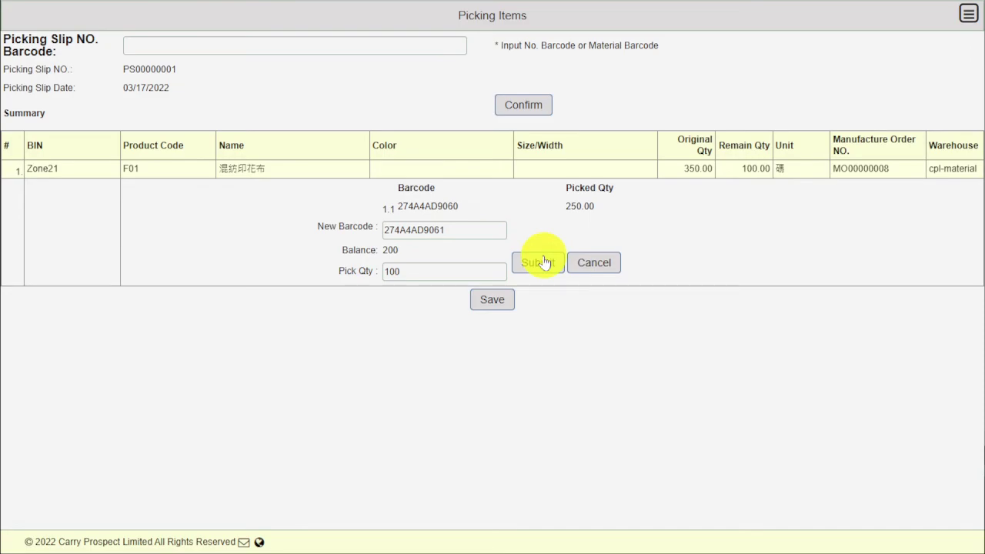
{"action": "left_click", "coordinate": [543, 262]}
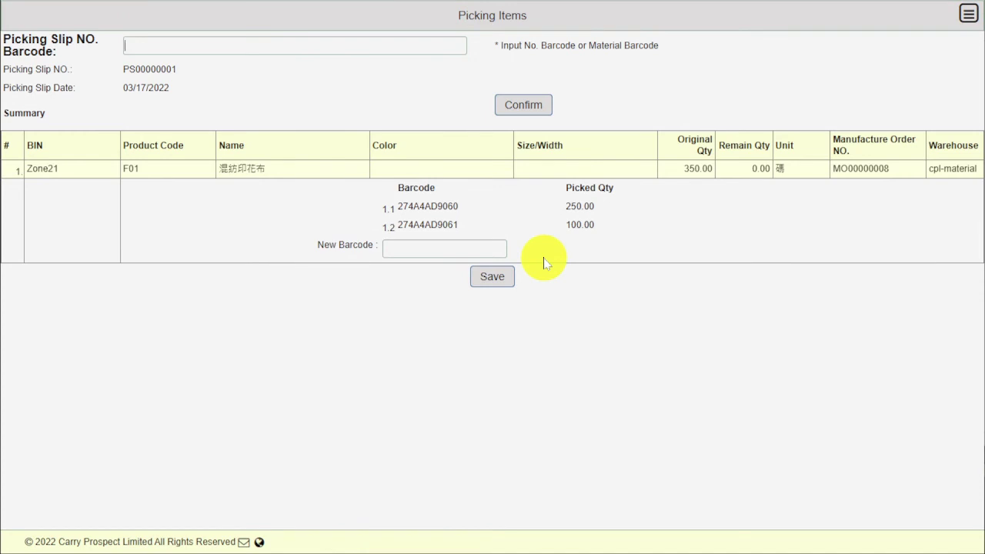
{"action": "left_click", "coordinate": [514, 274]}
{"action": "left_click", "coordinate": [539, 210]}
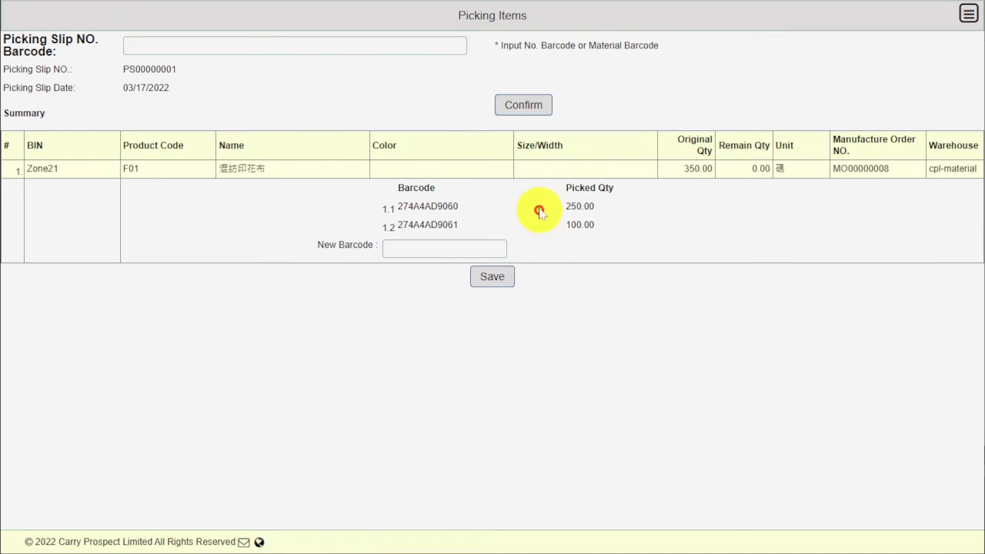
Confirm the picking and check that PS00000001 now shows status Completed
{"action": "left_click", "coordinate": [542, 109]}
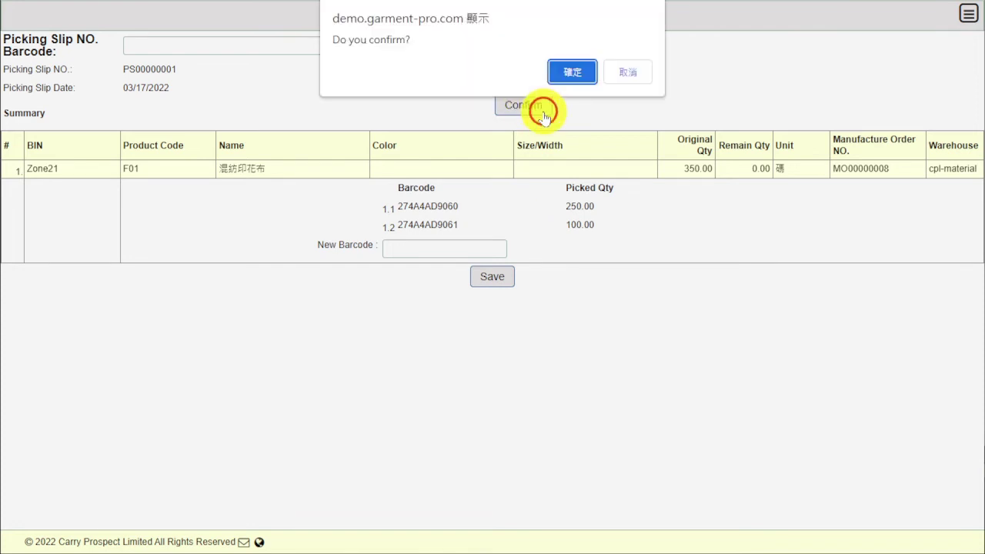
{"action": "left_click", "coordinate": [581, 70]}
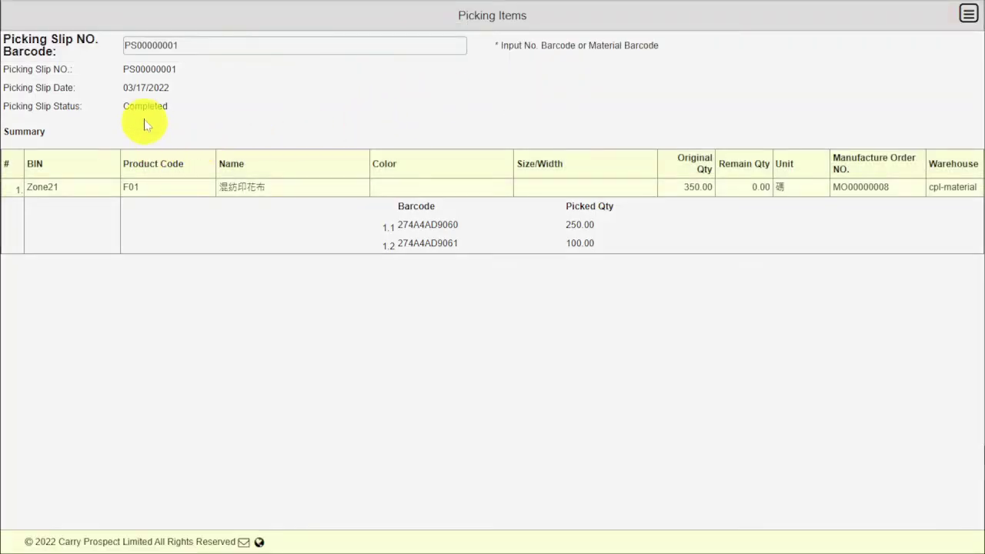
{"action": "double_click", "coordinate": [144, 107]}
{"action": "left_click", "coordinate": [152, 148]}
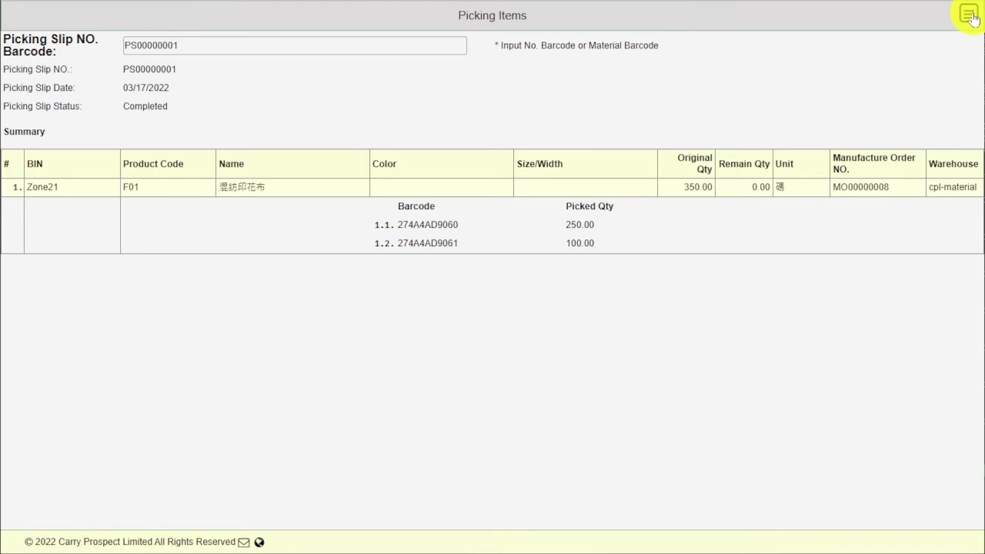
Go through Material Planning > Inventory to the Material Delivery screen
{"action": "left_click", "coordinate": [970, 13]}
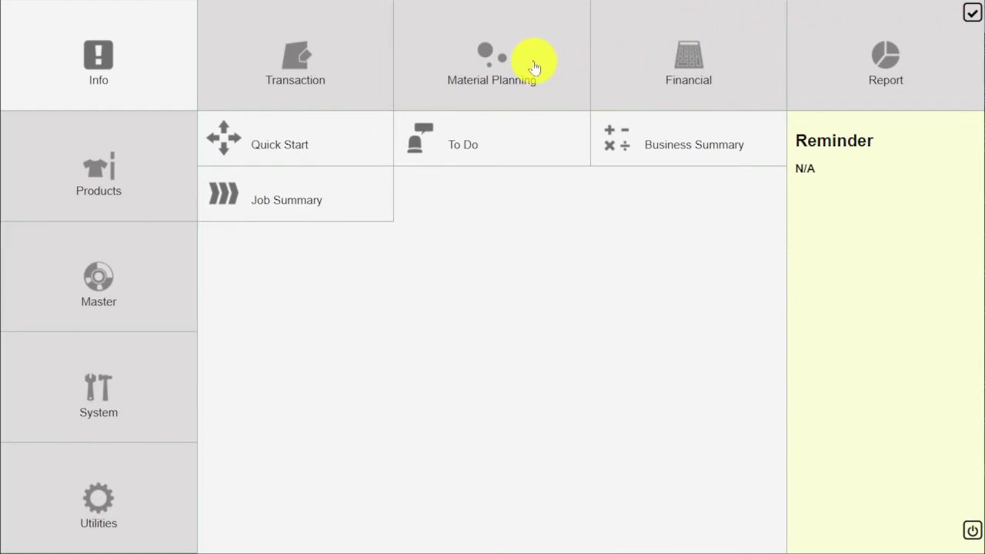
{"action": "left_click", "coordinate": [532, 64]}
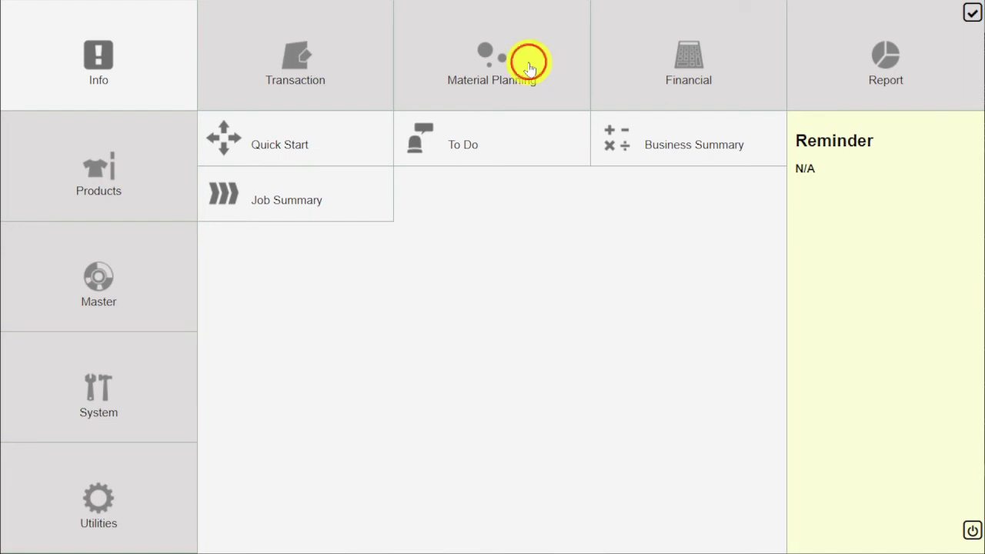
{"action": "left_click", "coordinate": [653, 152]}
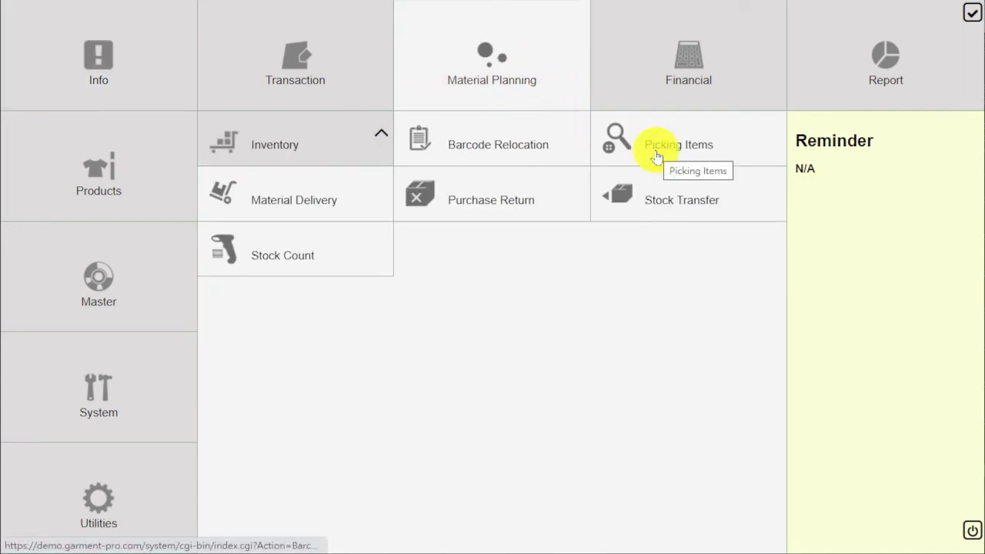
{"action": "left_click", "coordinate": [333, 205]}
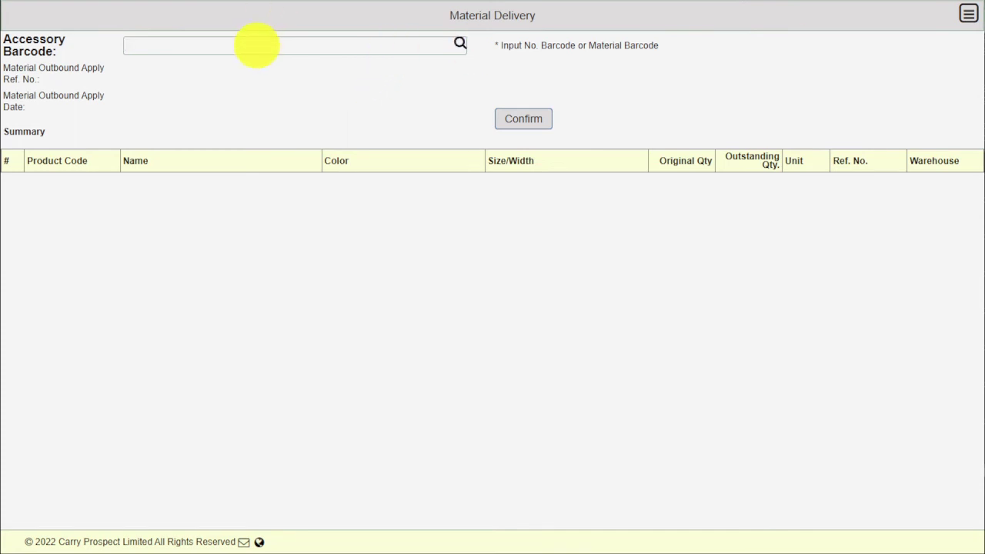
Look up outbound apply CST00000015 and confirm delivery of the picked fabric
{"action": "left_click", "coordinate": [254, 43]}
{"action": "type", "text": "CST00000015"}
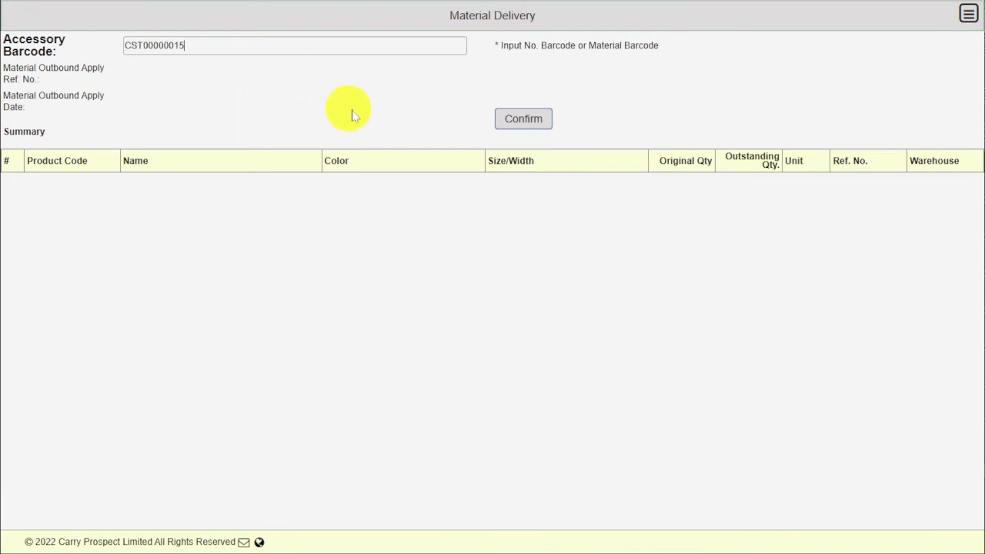
{"action": "left_click", "coordinate": [456, 48]}
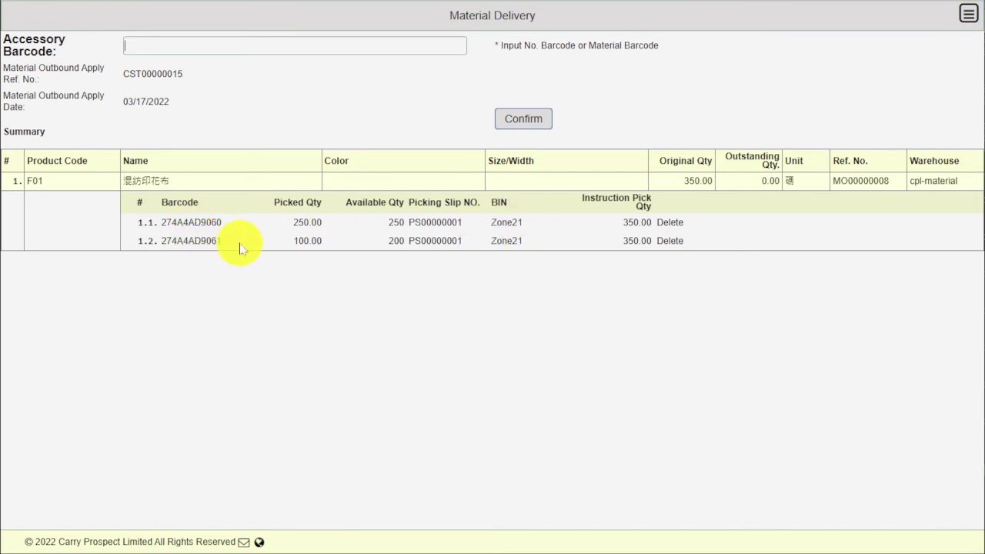
{"action": "left_click", "coordinate": [525, 122]}
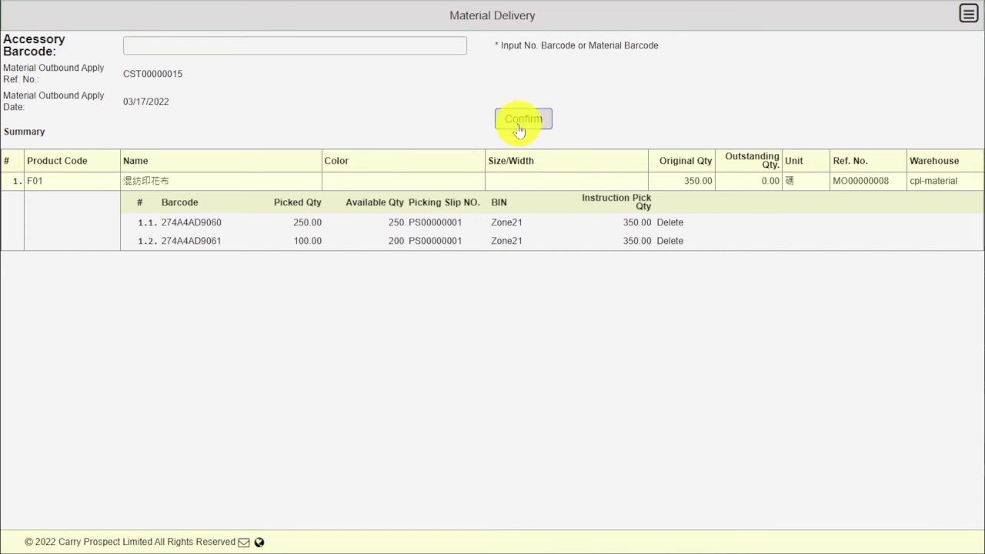
{"action": "left_click", "coordinate": [519, 129]}
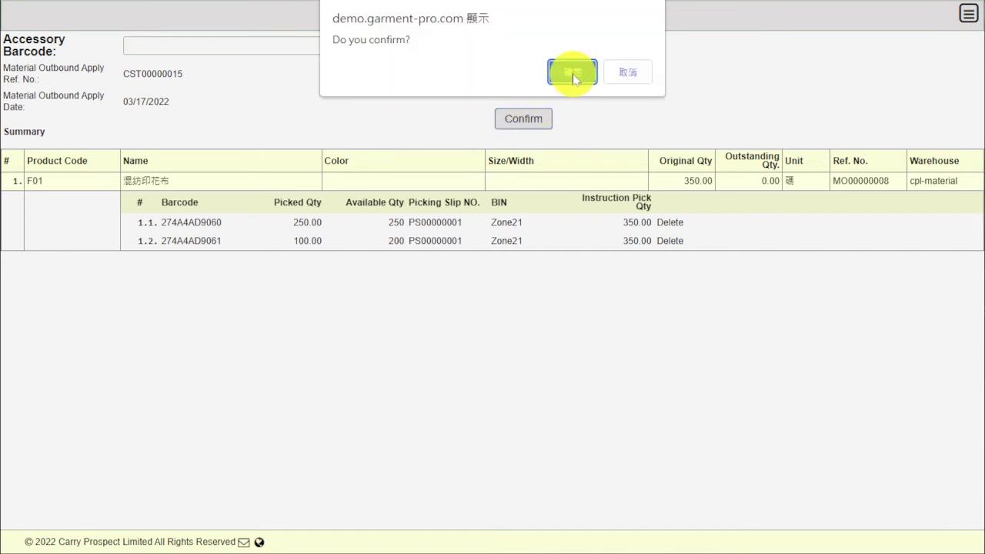
{"action": "left_click", "coordinate": [573, 73]}
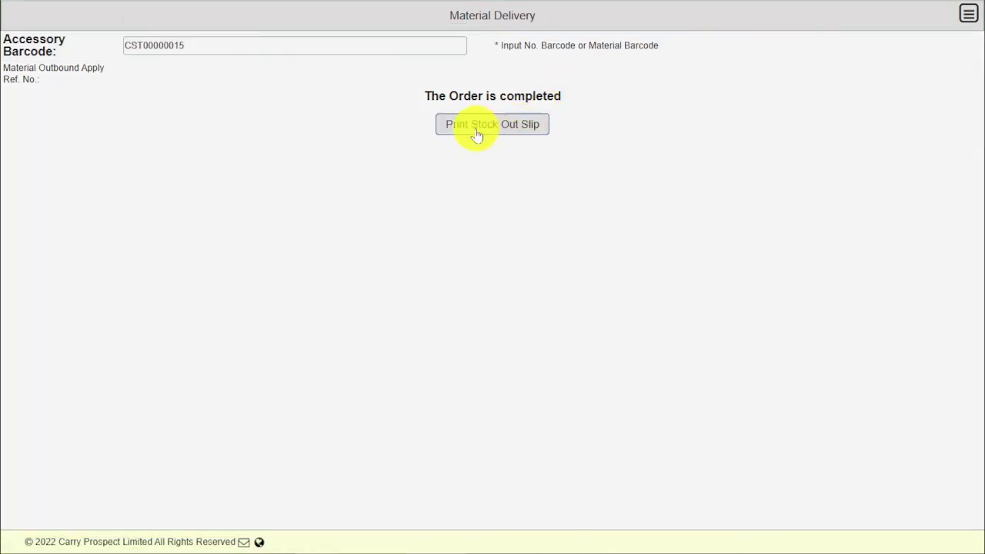
Print Stock Out Slip SOS00000001 for the delivery, review it, then close the preview
{"action": "left_click", "coordinate": [475, 132]}
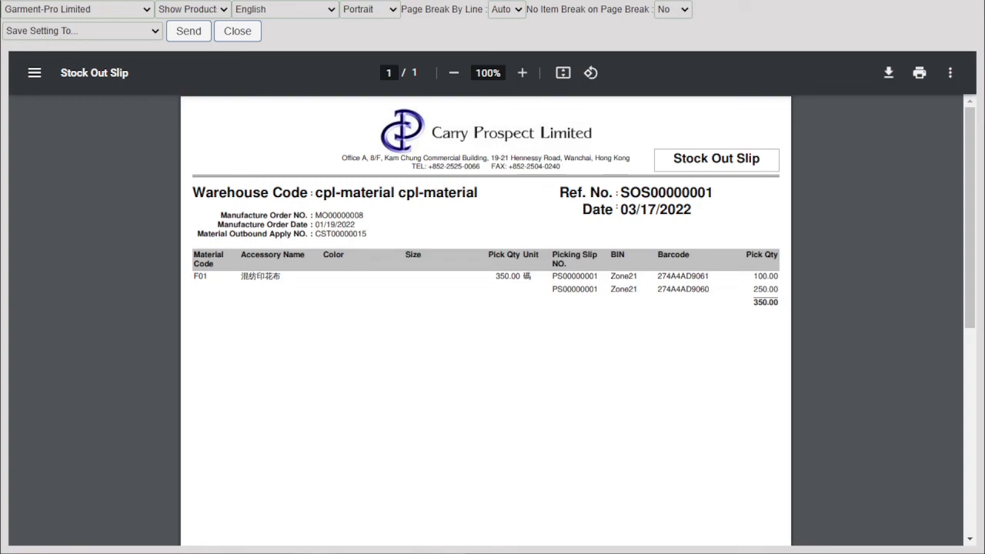
{"action": "key", "text": "ctrl+w"}
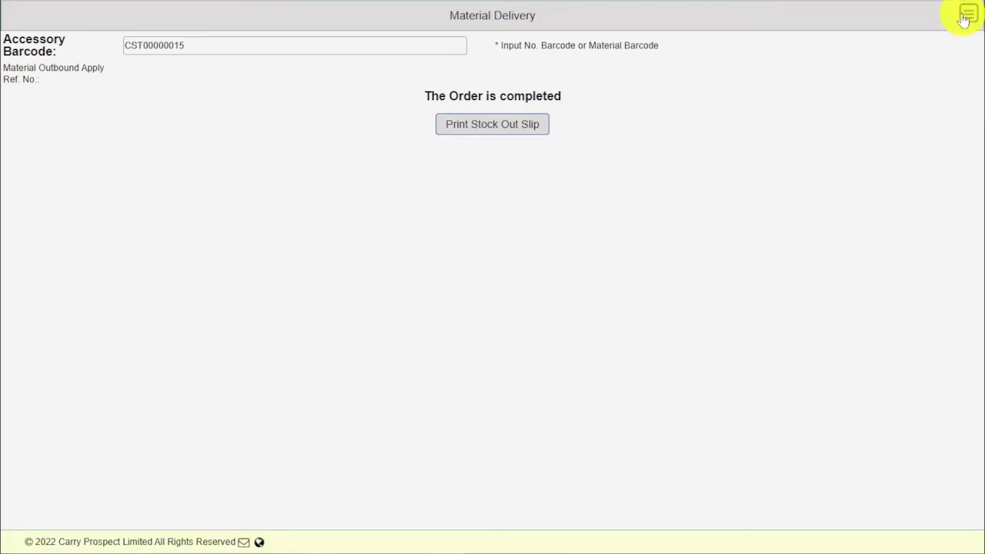
Go through Report > Normal Inventory to the Inventory Out report search form
{"action": "left_click", "coordinate": [966, 17]}
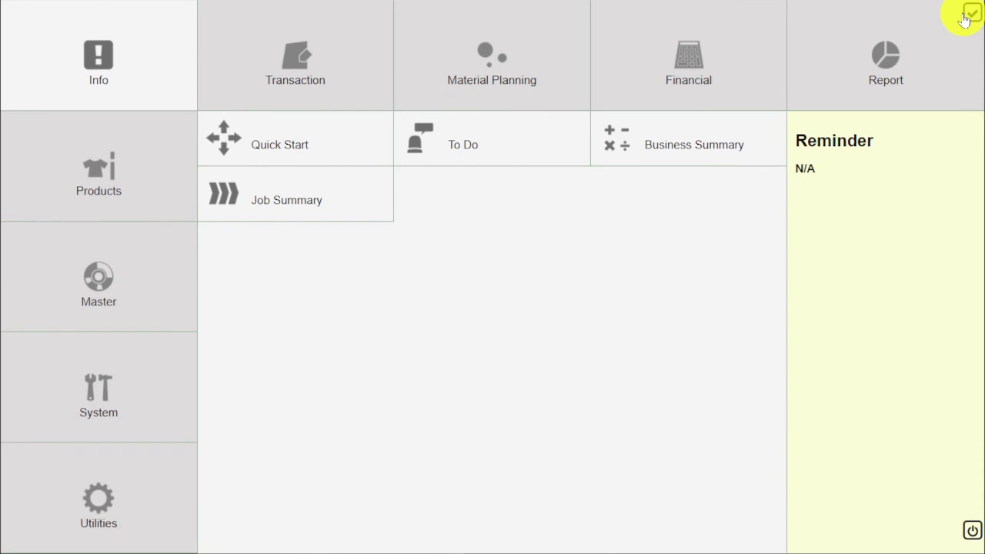
{"action": "left_click", "coordinate": [856, 53]}
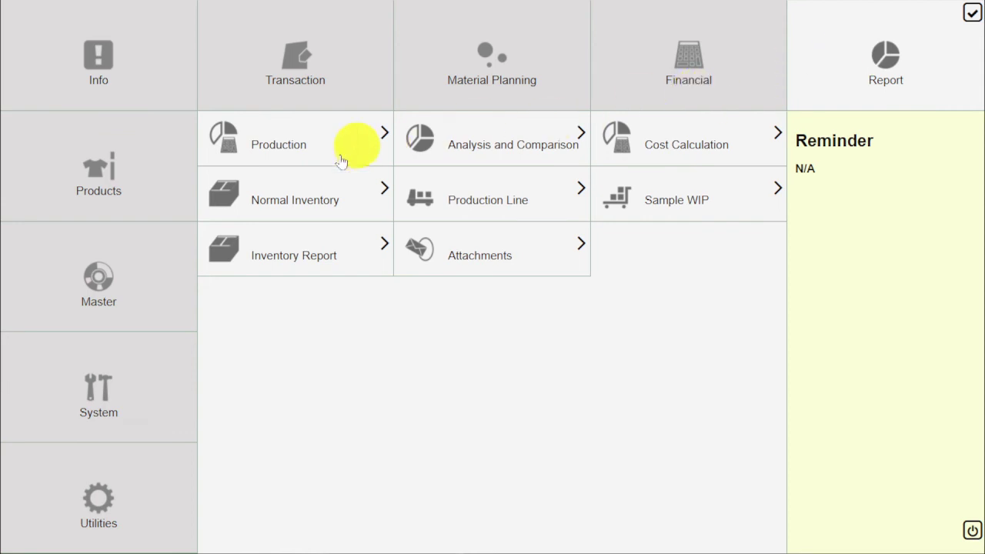
{"action": "left_click", "coordinate": [305, 186]}
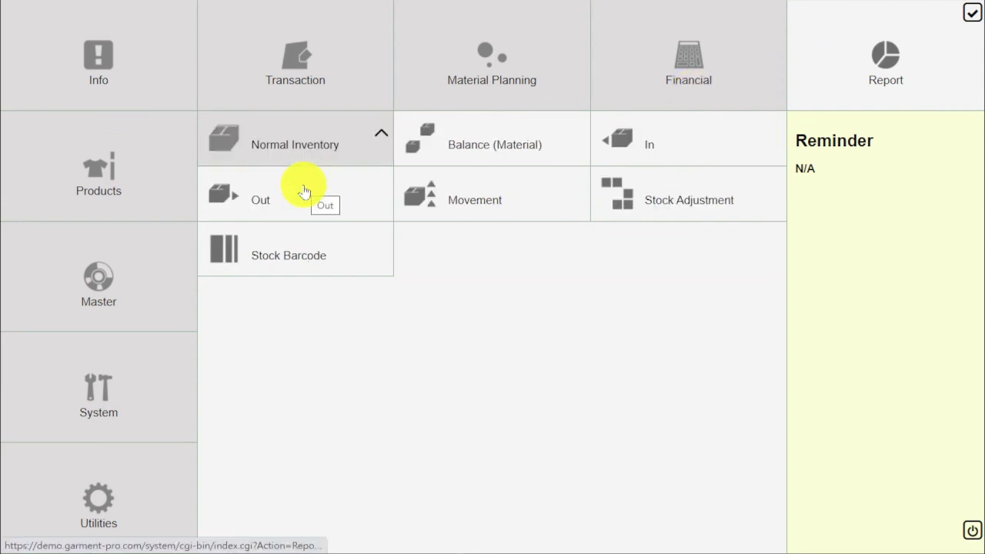
{"action": "left_click", "coordinate": [331, 195]}
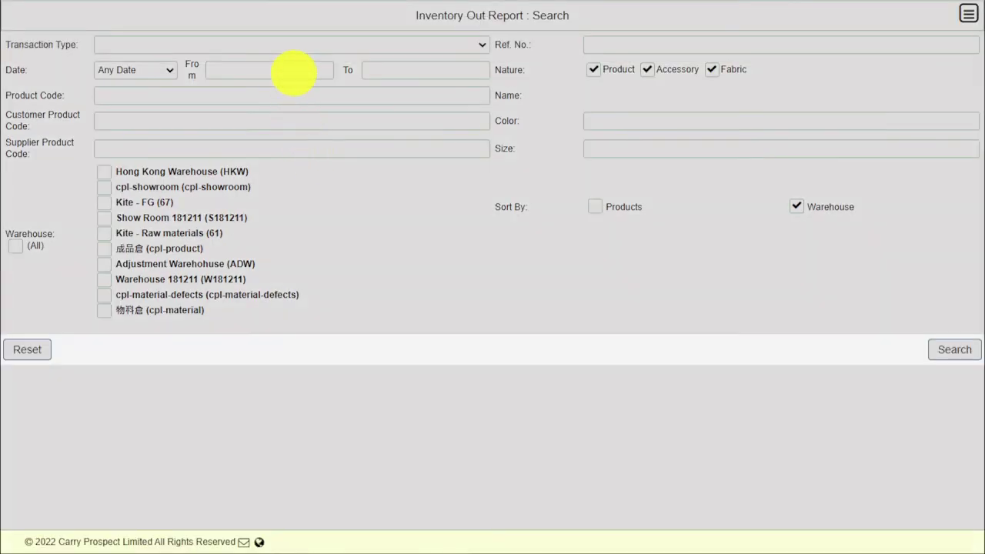
Search Inventory Out from 03/17/2022 for the cpl-material warehouse
{"action": "left_click", "coordinate": [293, 72]}
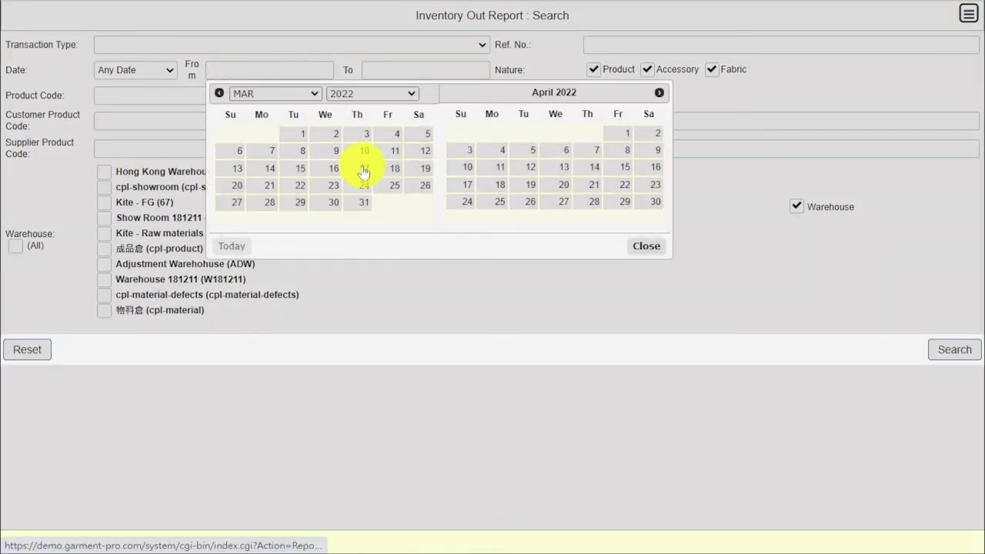
{"action": "left_click", "coordinate": [364, 171]}
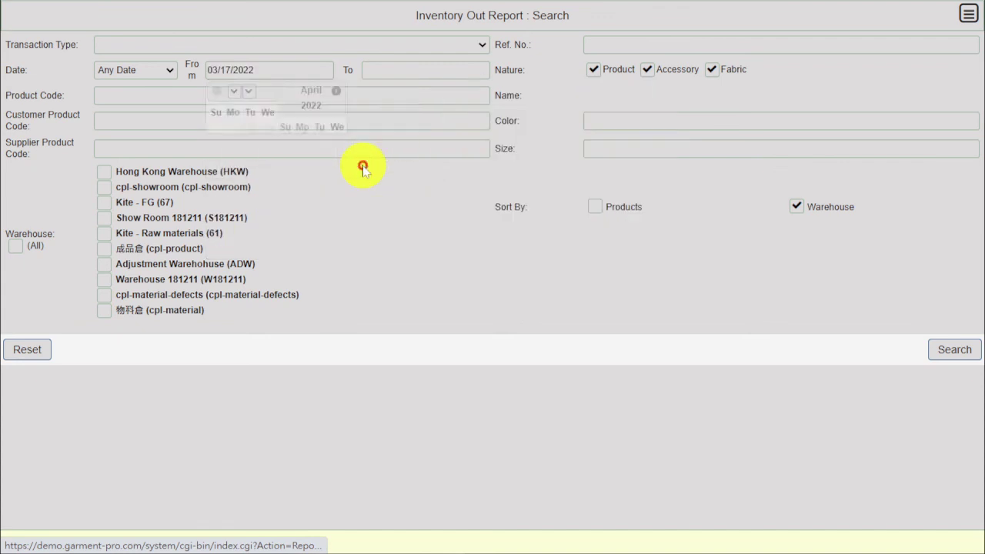
{"action": "left_click", "coordinate": [106, 312]}
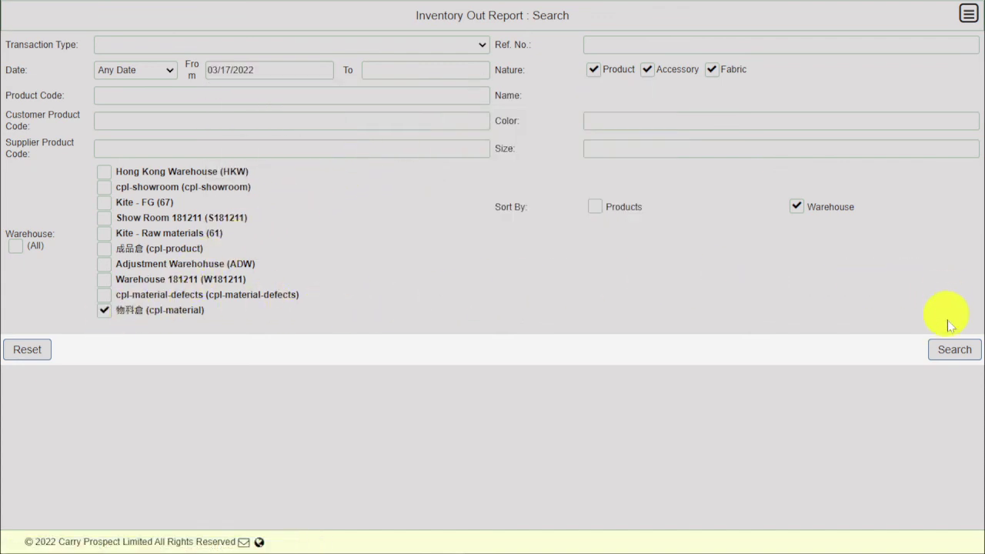
{"action": "left_click", "coordinate": [949, 351]}
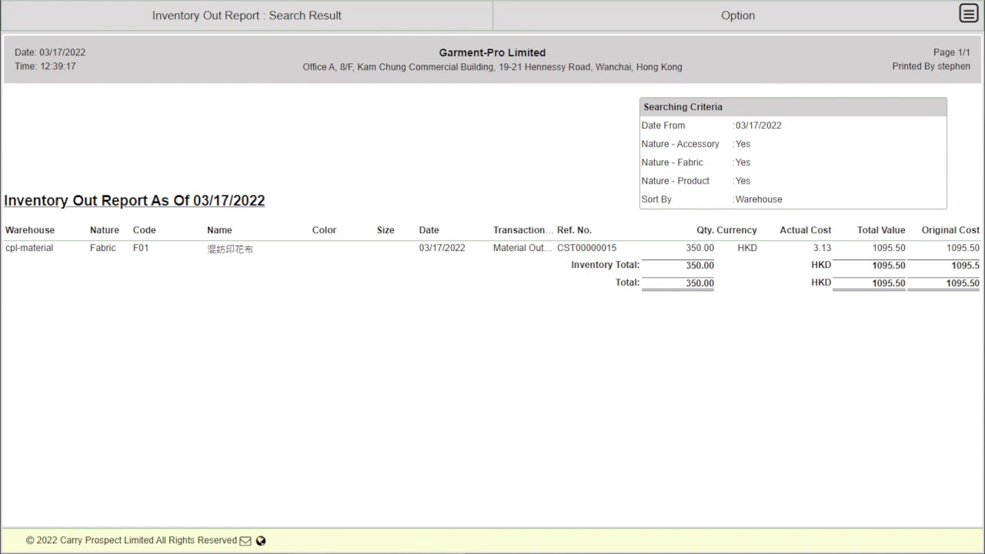
Go through the main menu to Report > Production Line > In
{"action": "left_click", "coordinate": [968, 15]}
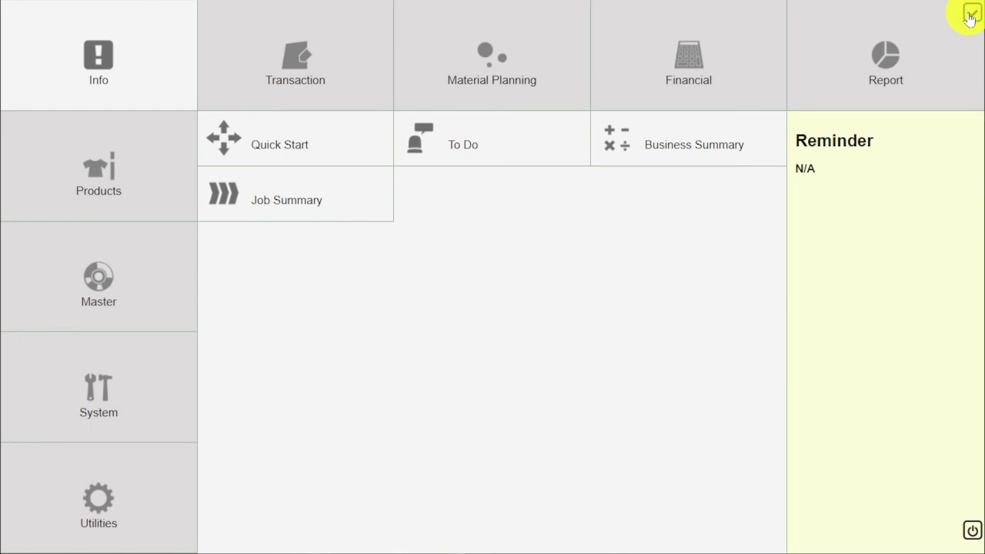
{"action": "left_click", "coordinate": [887, 50]}
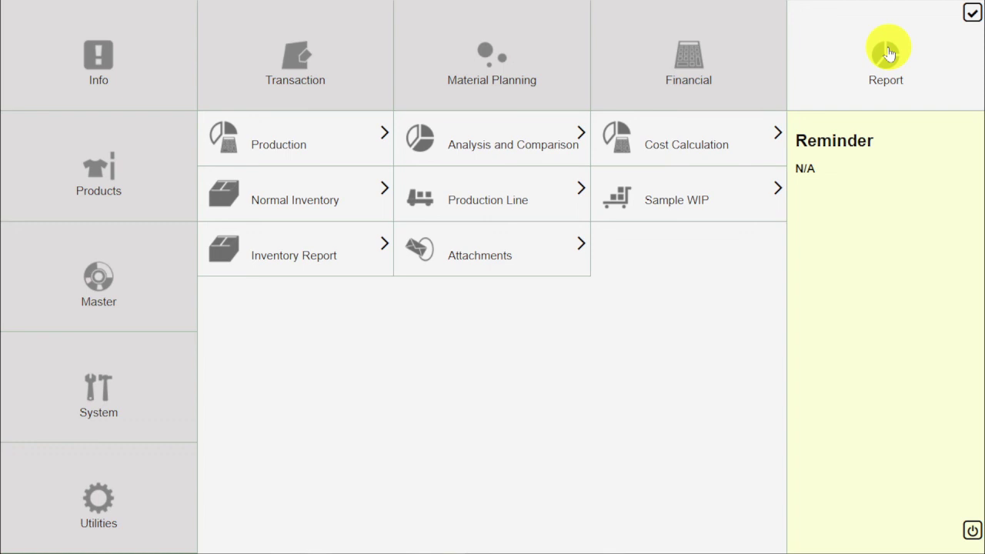
{"action": "left_click", "coordinate": [520, 205]}
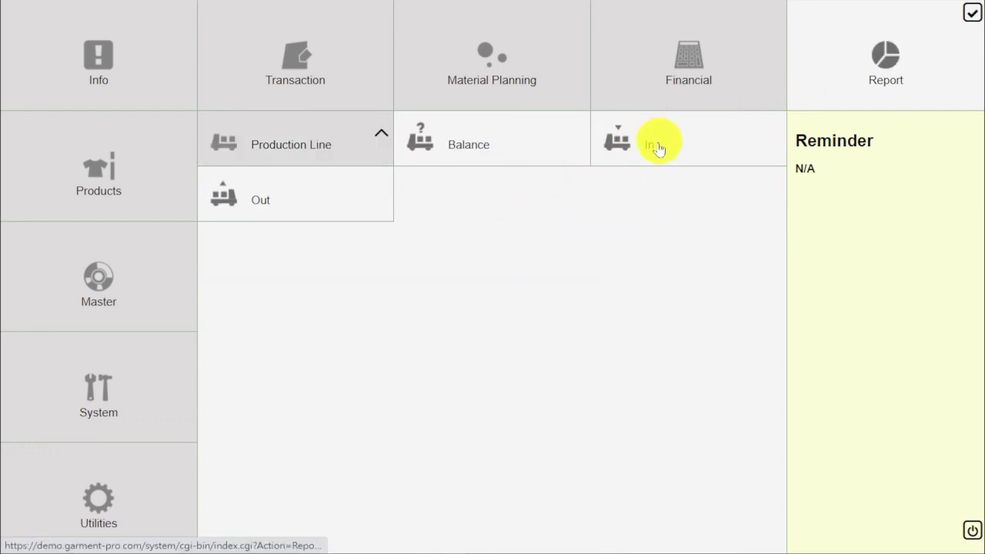
{"action": "left_click", "coordinate": [658, 146]}
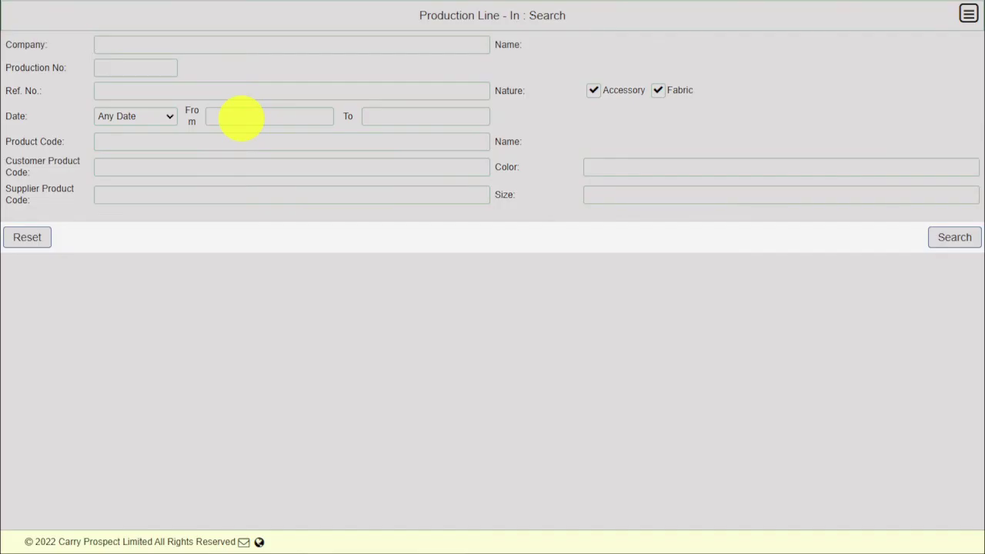
Run the Production Line In report from 03/17/2022 to list F01 received for MO00000008
{"action": "left_click", "coordinate": [241, 118]}
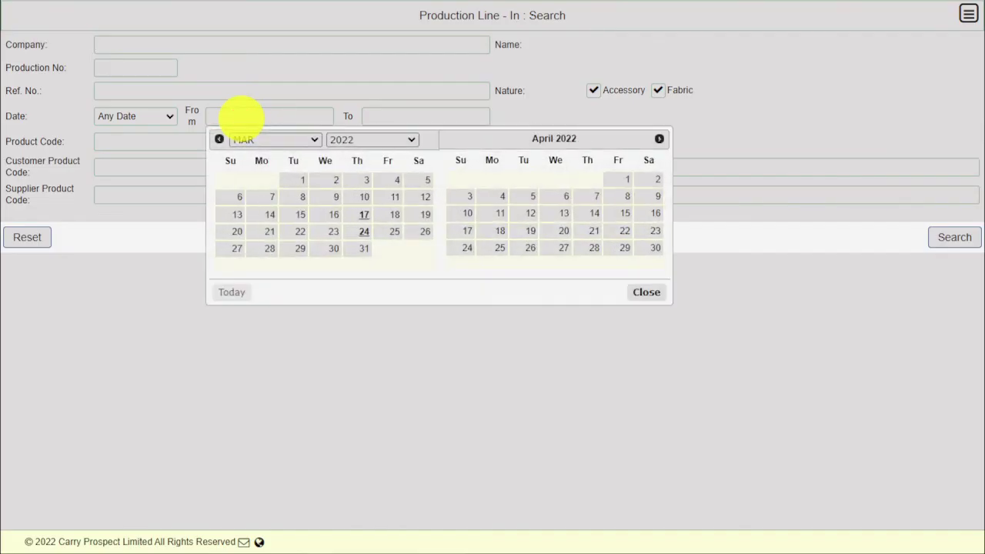
{"action": "left_click", "coordinate": [363, 218]}
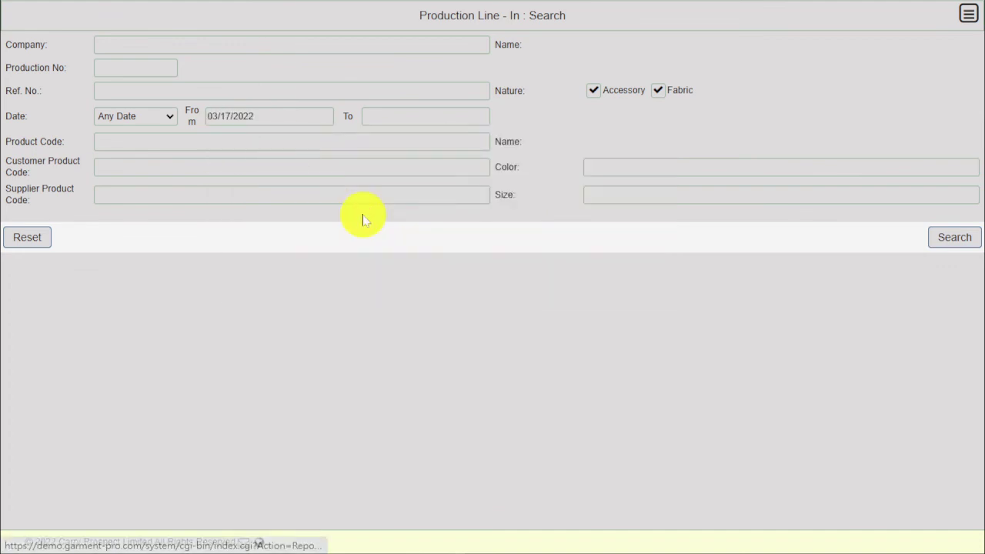
{"action": "left_click", "coordinate": [958, 242]}
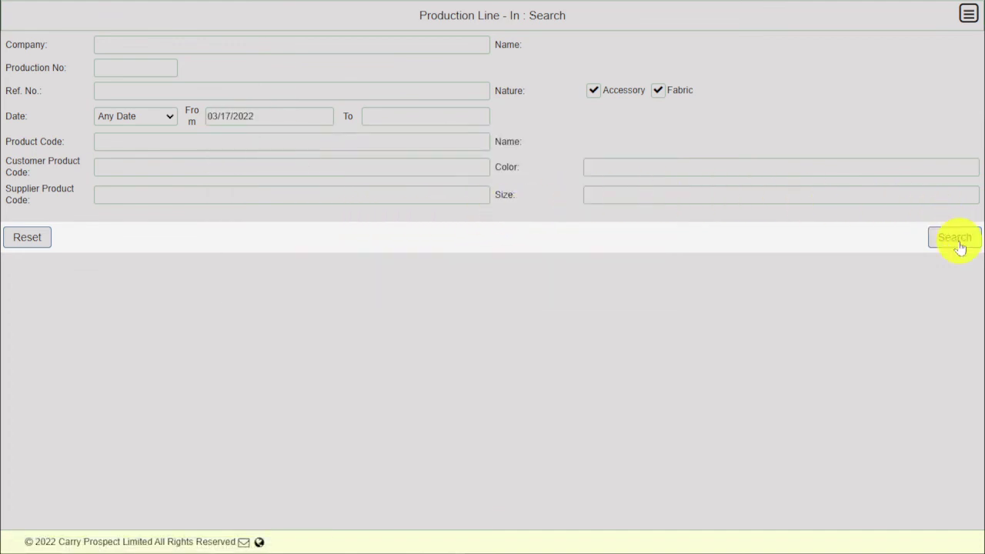